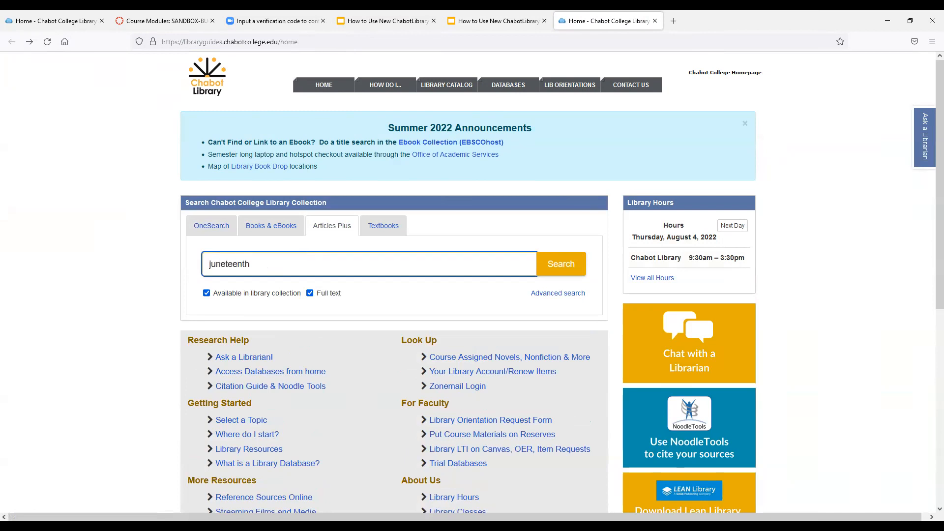
Step: Run the Articles Plus search for juneteenth and dismiss the library sign-in prompt on the results page
{"action": "key", "text": "Return"}
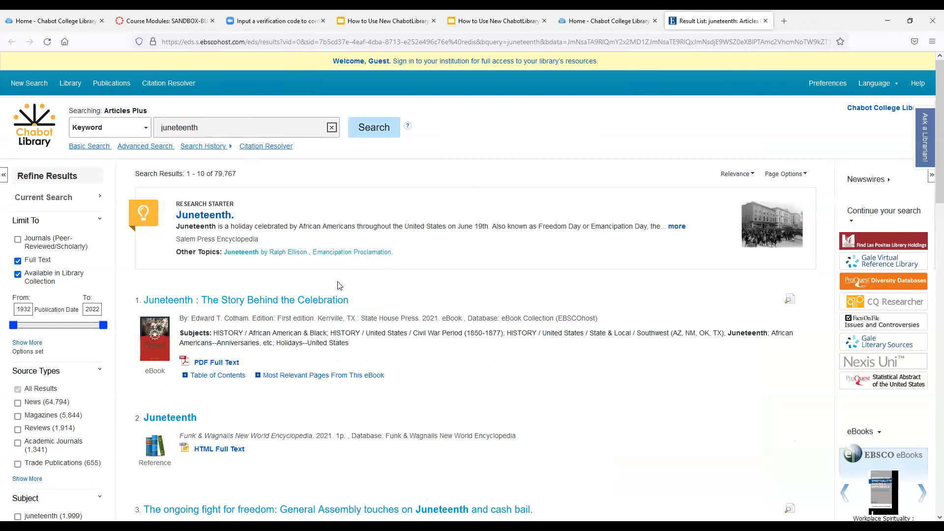
{"action": "left_click", "coordinate": [273, 305]}
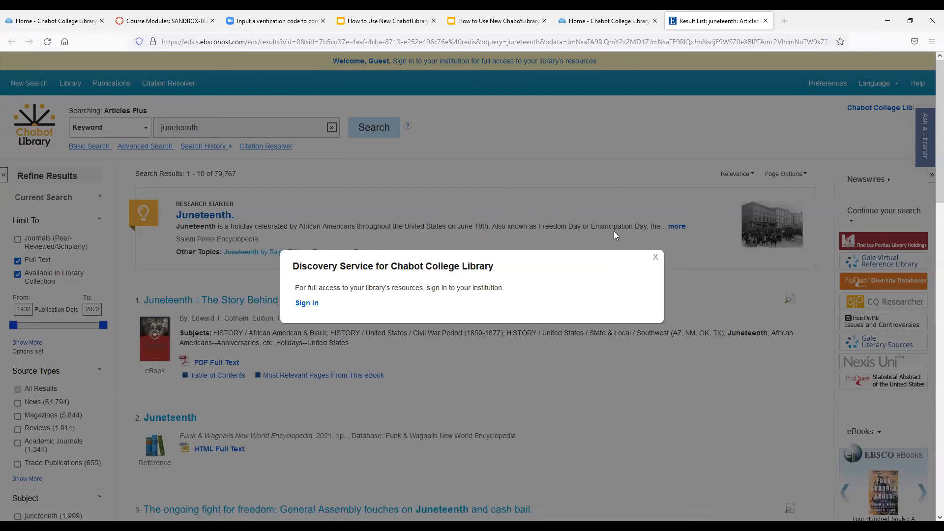
{"action": "left_click", "coordinate": [564, 102]}
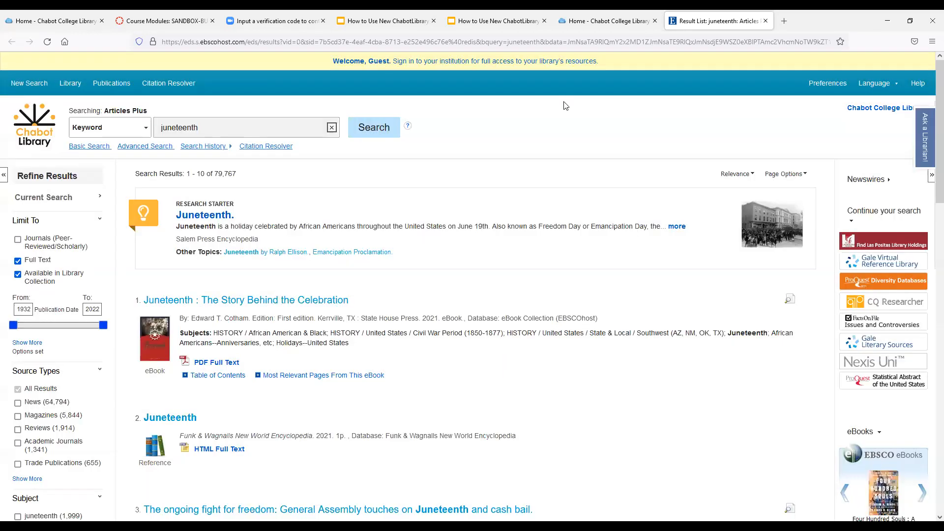
{"action": "left_click", "coordinate": [300, 62]}
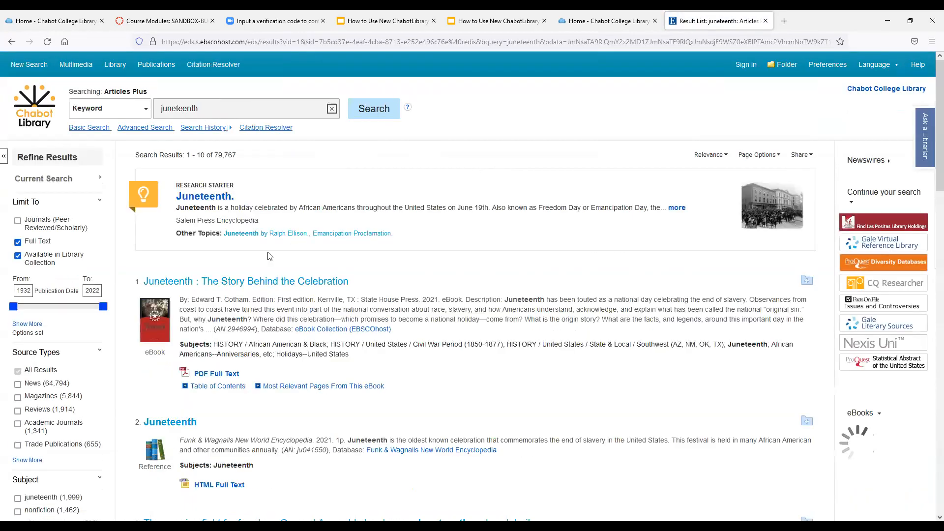
Step: Open the ebook Juneteenth : The Story Behind the Celebration and e-mail its current page as a PDF to the user's e-mail address
{"action": "left_click", "coordinate": [266, 281]}
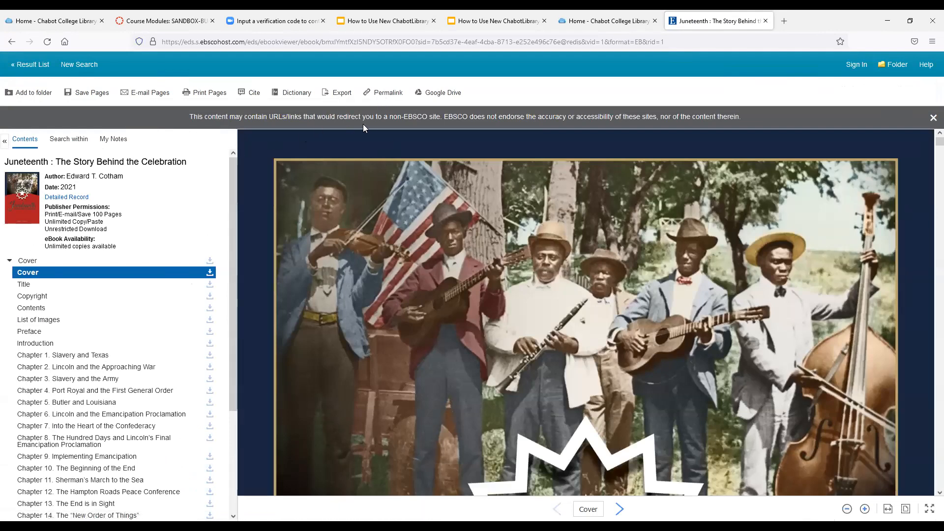
{"action": "left_click", "coordinate": [156, 97]}
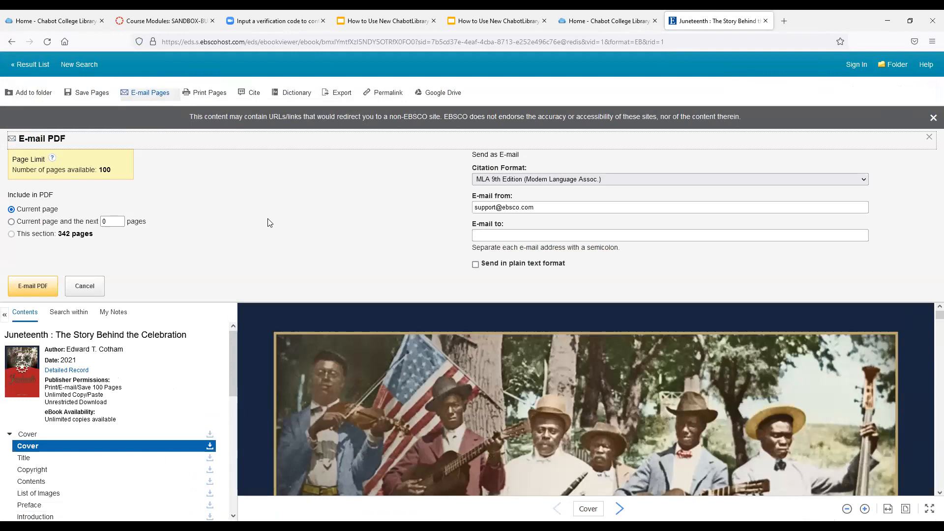
{"action": "left_click", "coordinate": [493, 235]}
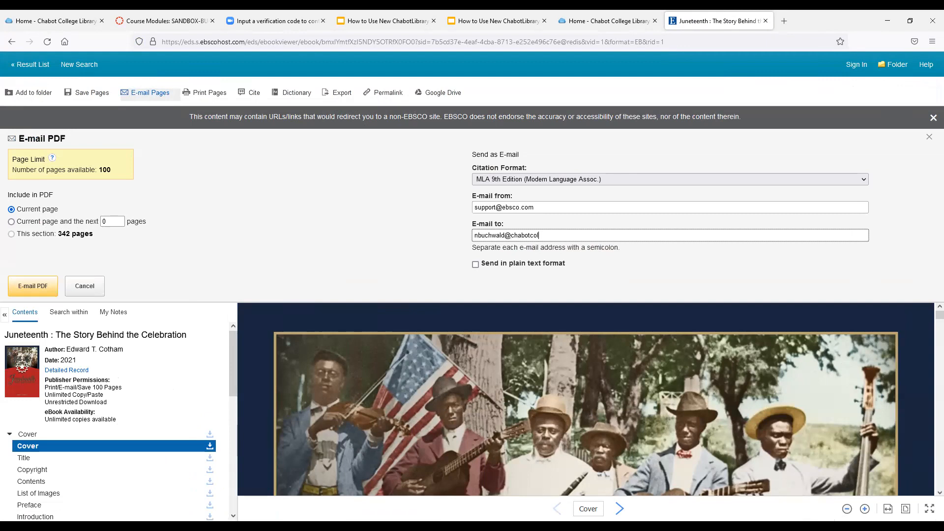
{"action": "type", "text": "e.edu"}
{"action": "left_click", "coordinate": [29, 287]}
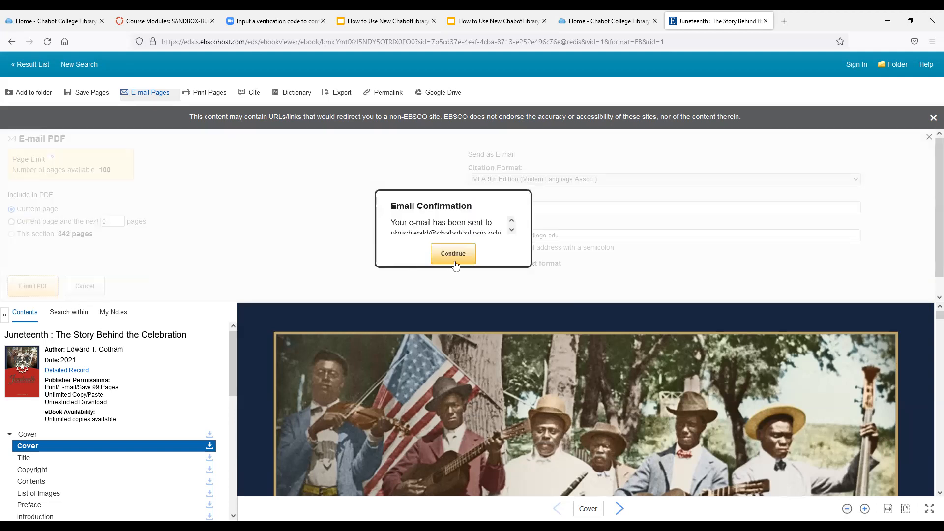
{"action": "left_click", "coordinate": [453, 256]}
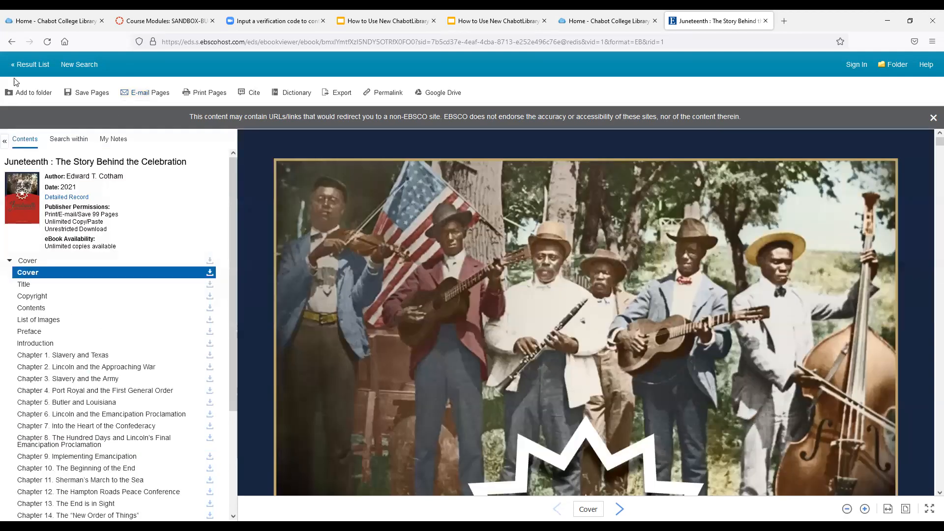
Step: Return to the result list and open the Untitled document in Google Docs in a new tab
{"action": "left_click", "coordinate": [11, 41]}
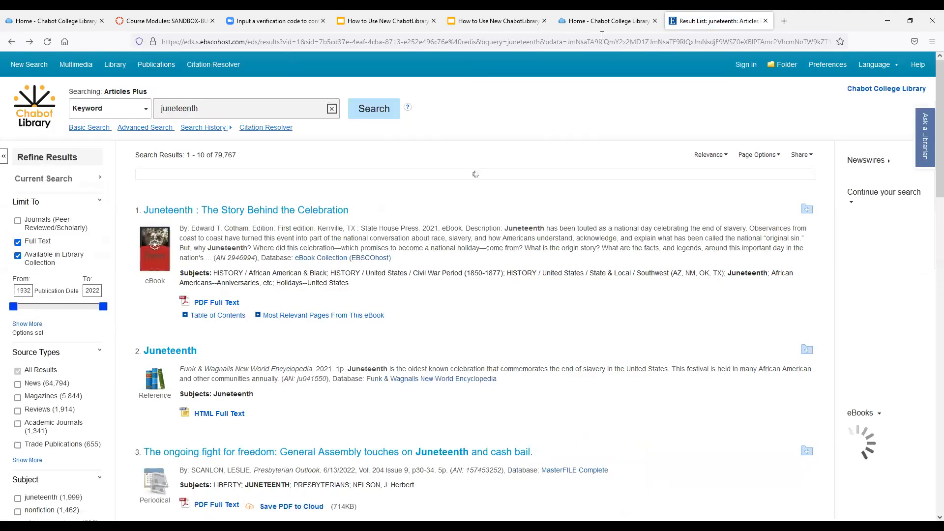
{"action": "left_click", "coordinate": [783, 21]}
{"action": "type", "text": "docs"}
{"action": "key", "text": "Return"}
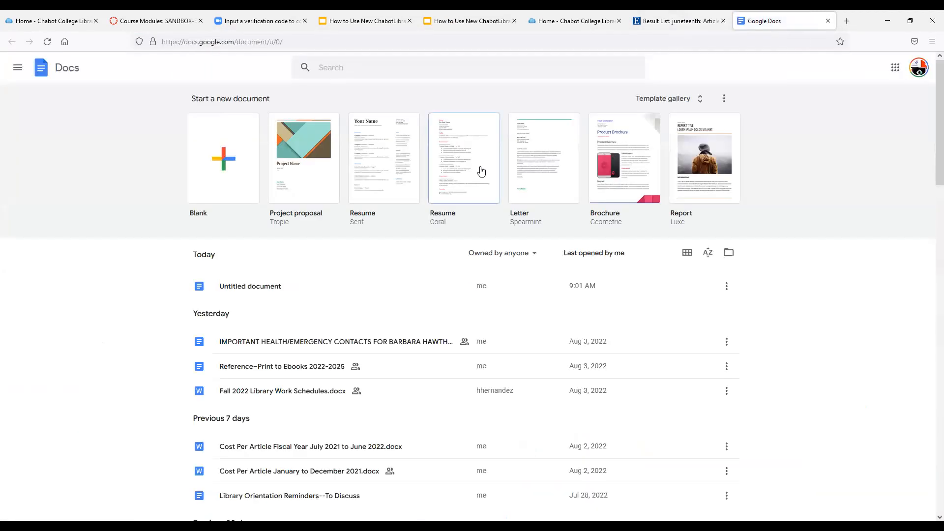
{"action": "left_click", "coordinate": [269, 286]}
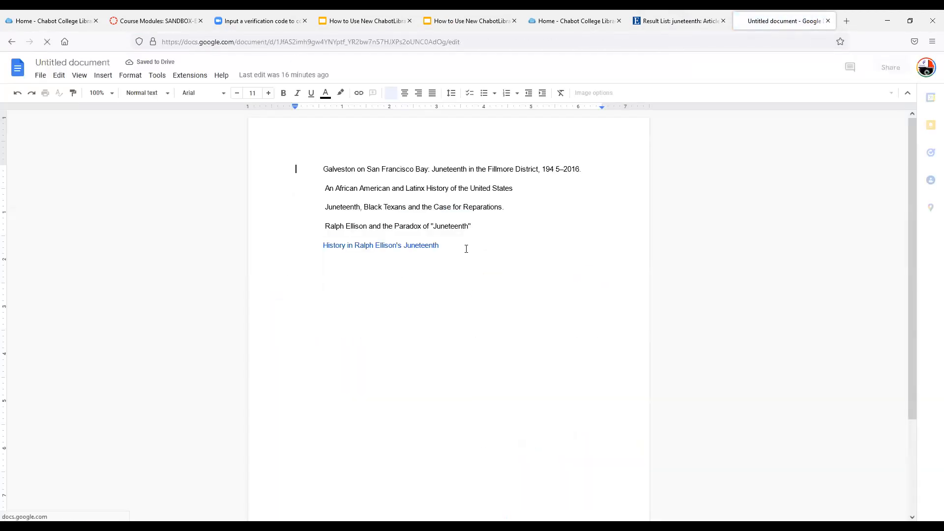
Step: Copy the Juneteenth : The Story Behind the Celebration title link from the results and paste it on a new line in the document
{"action": "left_click", "coordinate": [453, 249]}
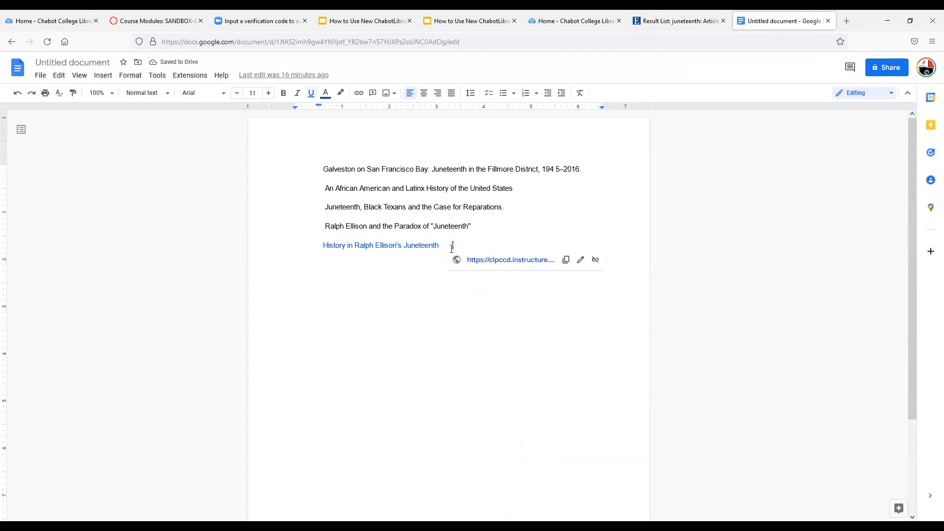
{"action": "key", "text": "Return"}
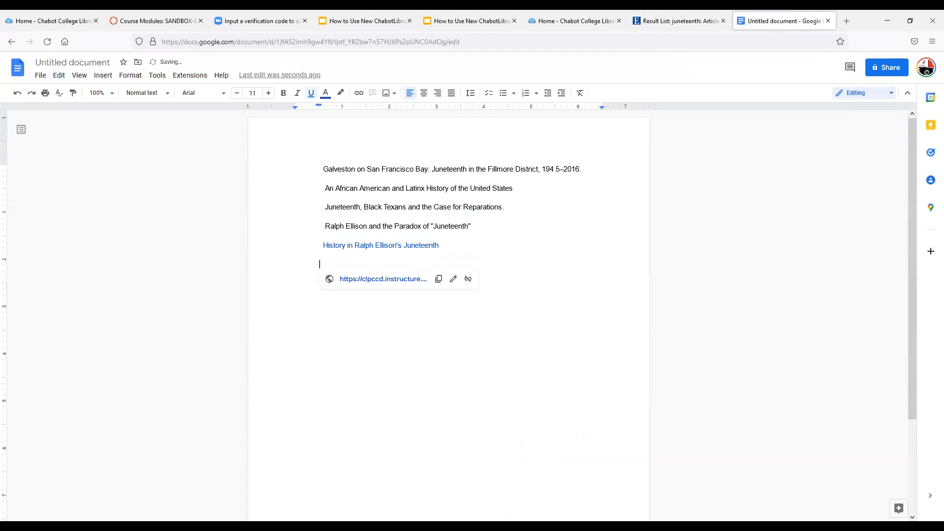
{"action": "left_click", "coordinate": [672, 23]}
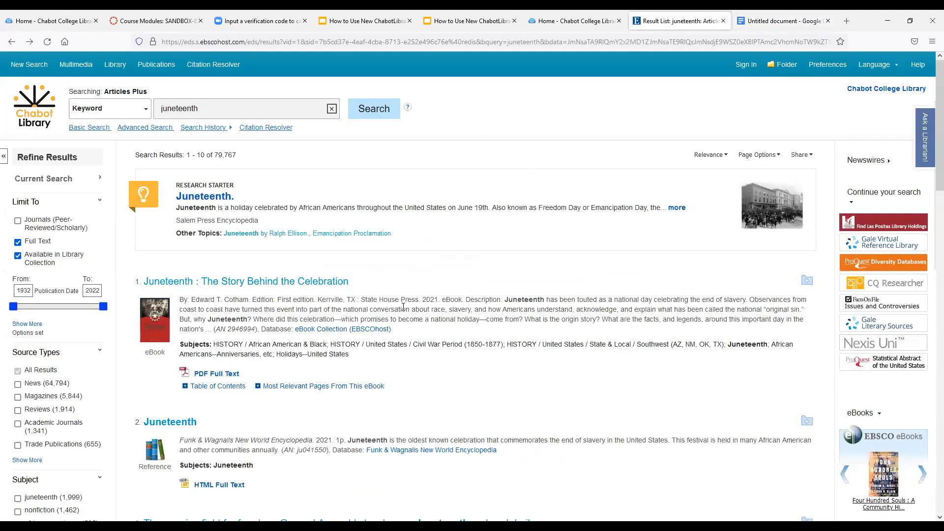
{"action": "left_click_drag", "start_coordinate": [142, 281], "coordinate": [361, 293]}
{"action": "right_click", "coordinate": [360, 293]}
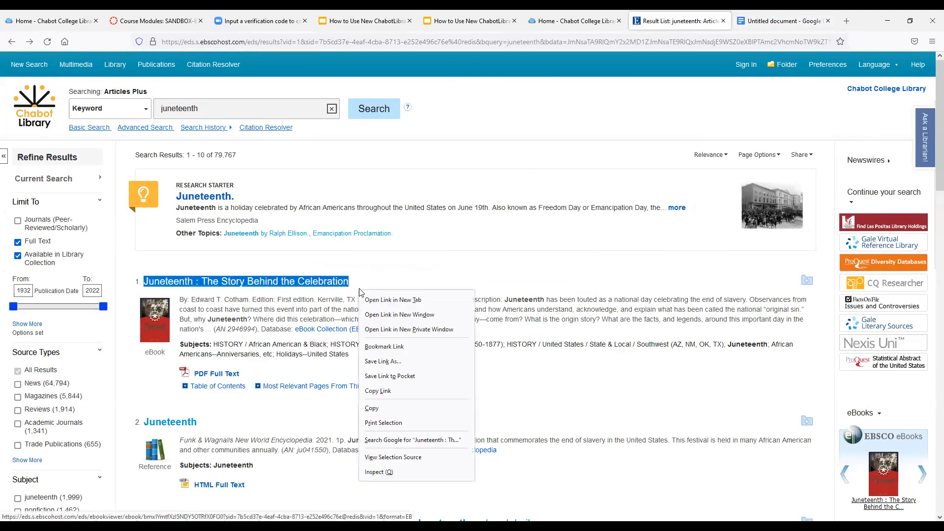
{"action": "left_click", "coordinate": [386, 409]}
{"action": "left_click", "coordinate": [776, 27]}
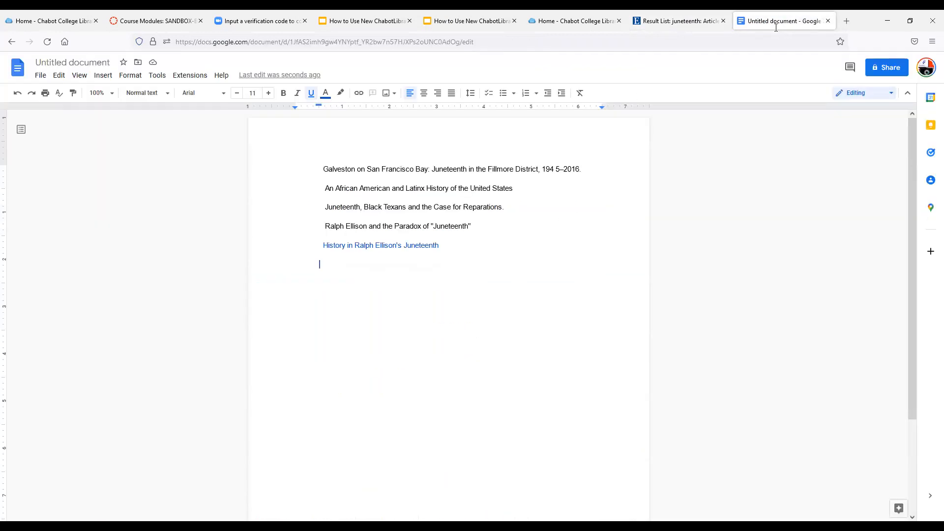
{"action": "key", "text": "ctrl+v"}
{"action": "left_click", "coordinate": [528, 280]}
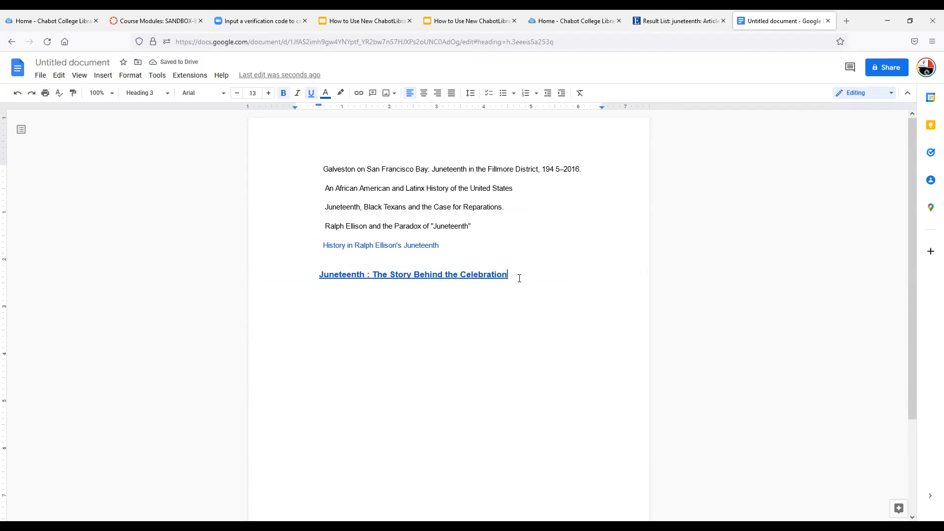
{"action": "key", "text": "Return"}
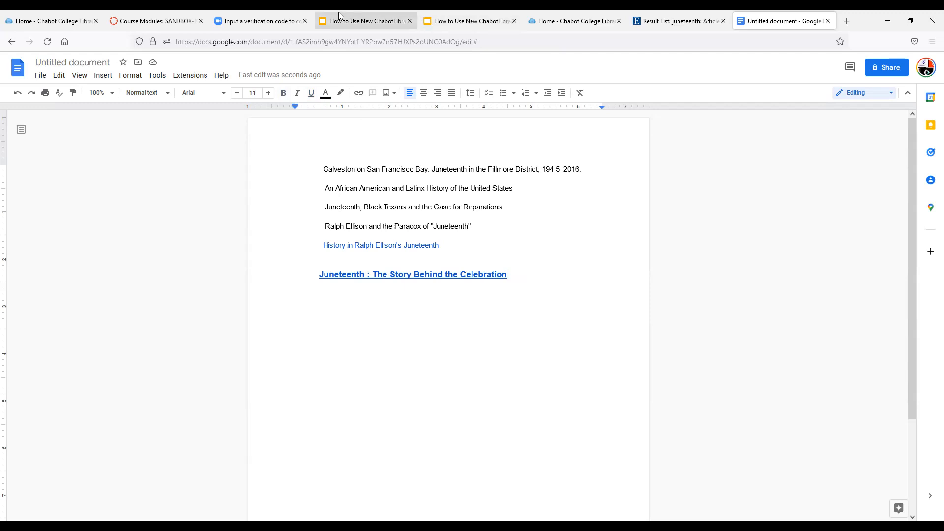
{"action": "left_click", "coordinate": [152, 22]}
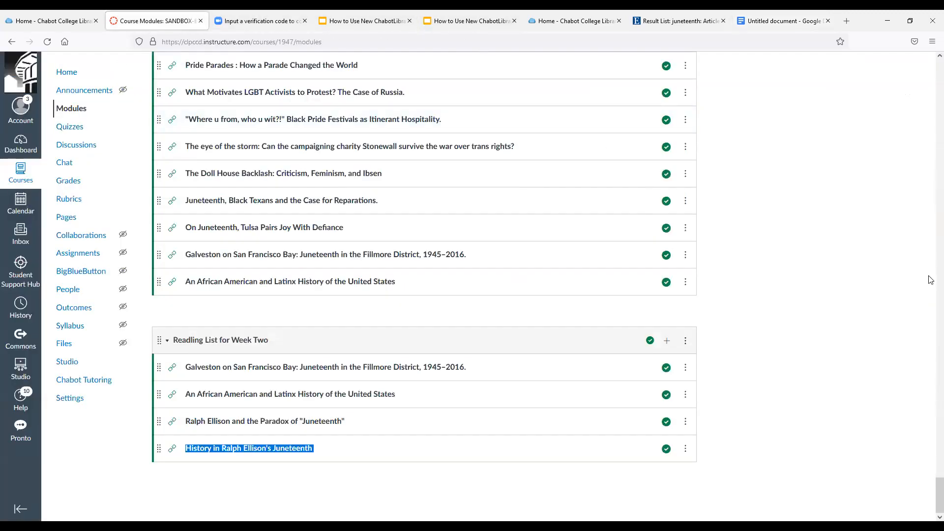
{"action": "left_click_drag", "start_coordinate": [939, 506], "coordinate": [931, 16]}
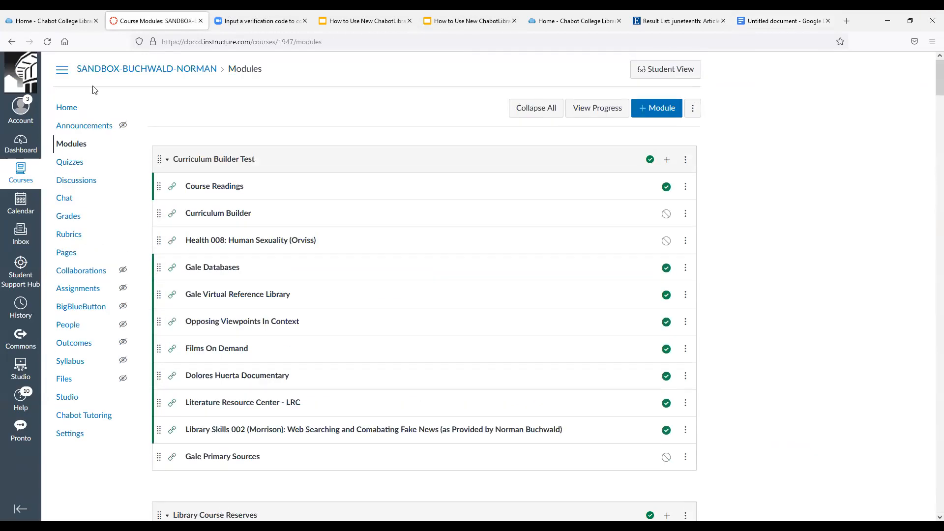
{"action": "left_click", "coordinate": [63, 71]}
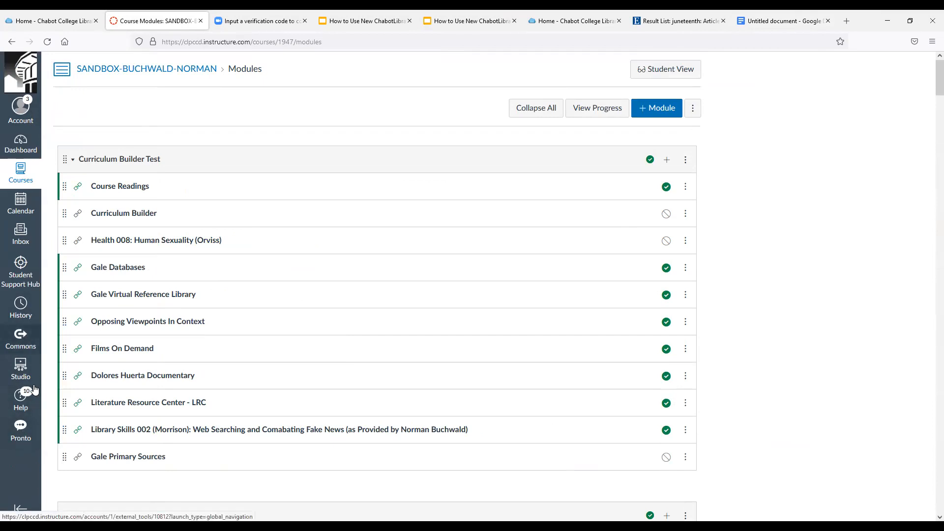
{"action": "left_click", "coordinate": [20, 511]}
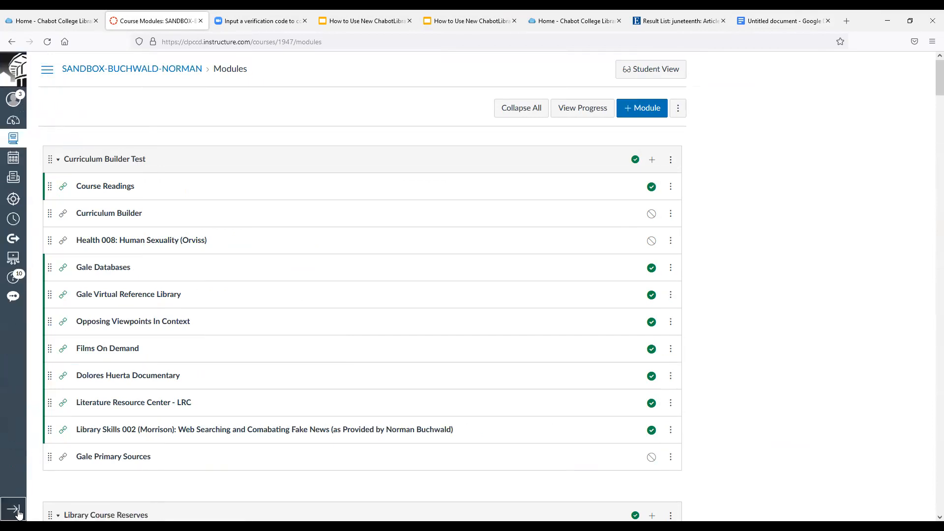
{"action": "left_click", "coordinate": [15, 511]}
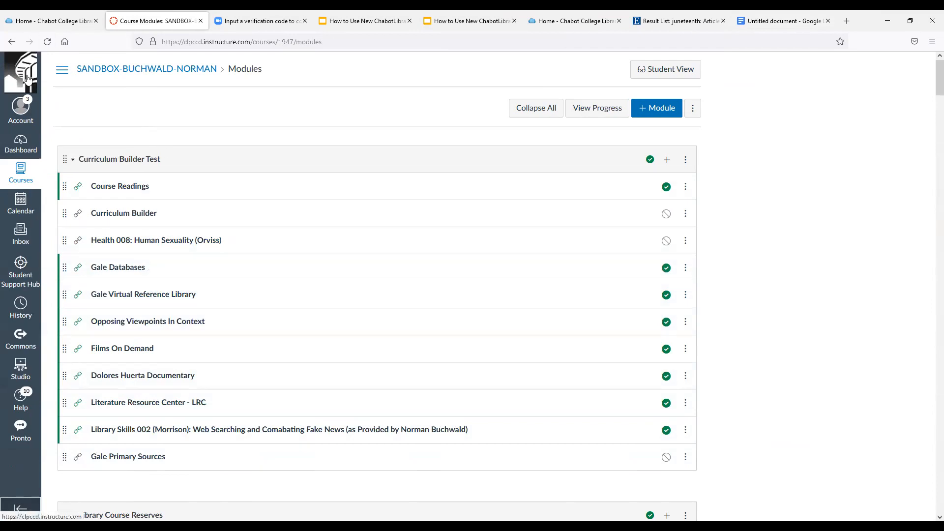
Step: Log out of Canvas and log back in
{"action": "left_click", "coordinate": [21, 108]}
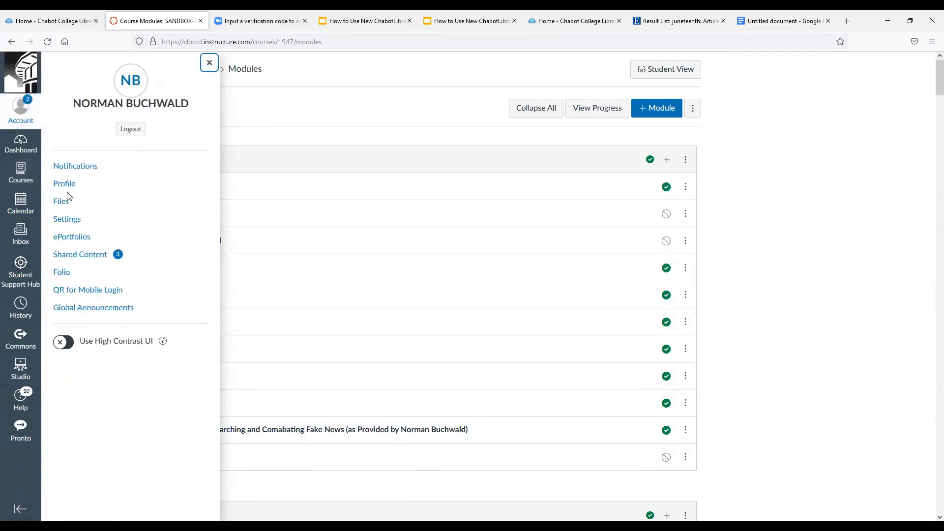
{"action": "left_click", "coordinate": [127, 131]}
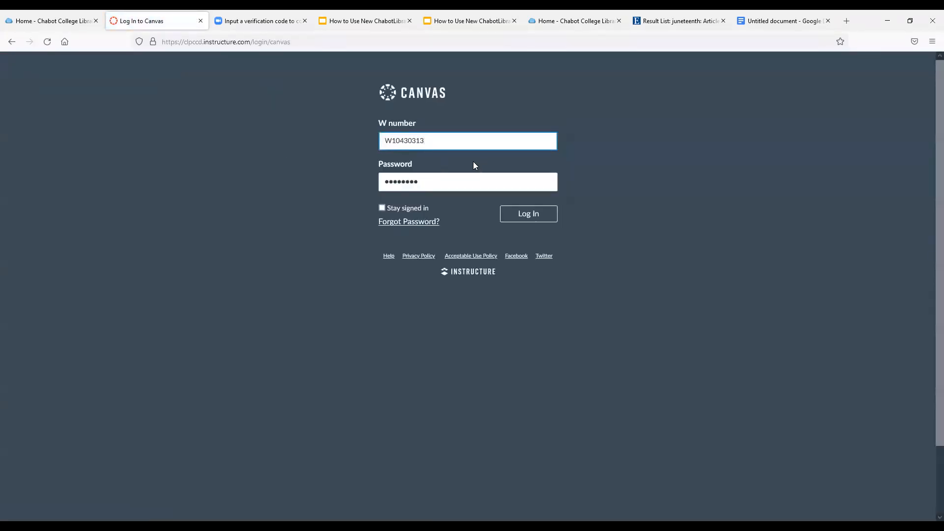
{"action": "left_click", "coordinate": [518, 214]}
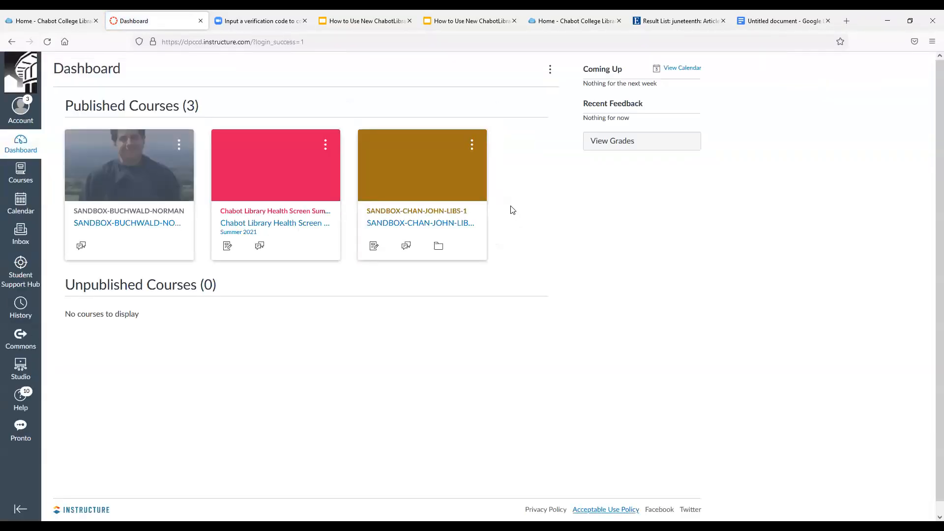
Step: Open the SANDBOX-BUCHWALD-NORMAN course, show its course navigation, and go to its Modules page
{"action": "left_click", "coordinate": [122, 214]}
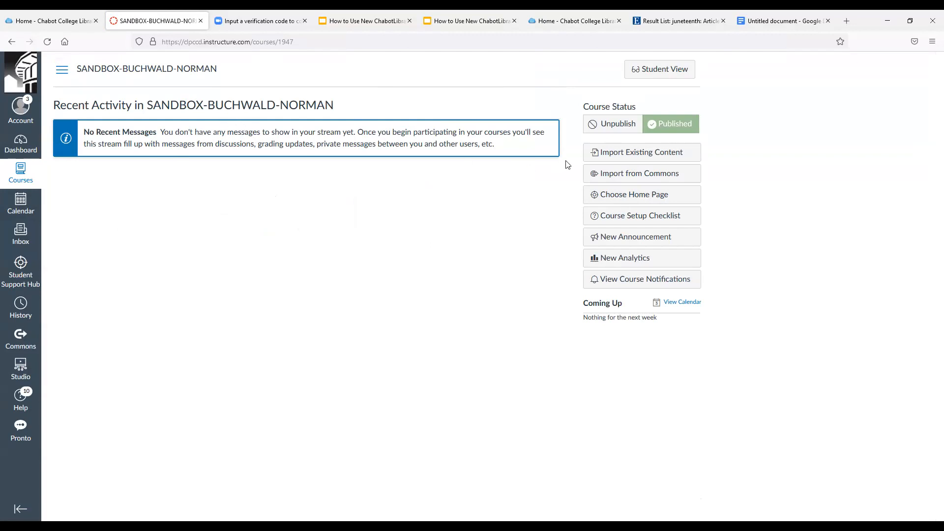
{"action": "left_click", "coordinate": [22, 147]}
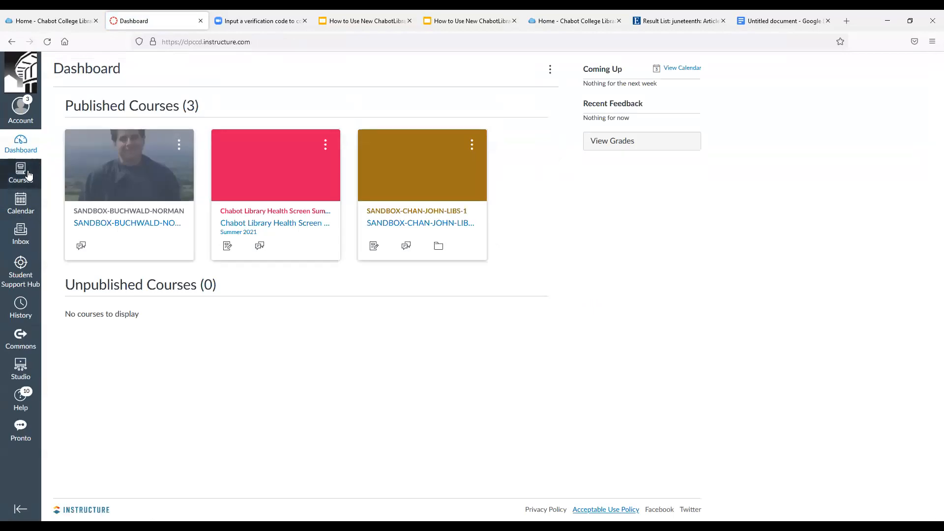
{"action": "left_click", "coordinate": [28, 173]}
{"action": "left_click", "coordinate": [94, 122]}
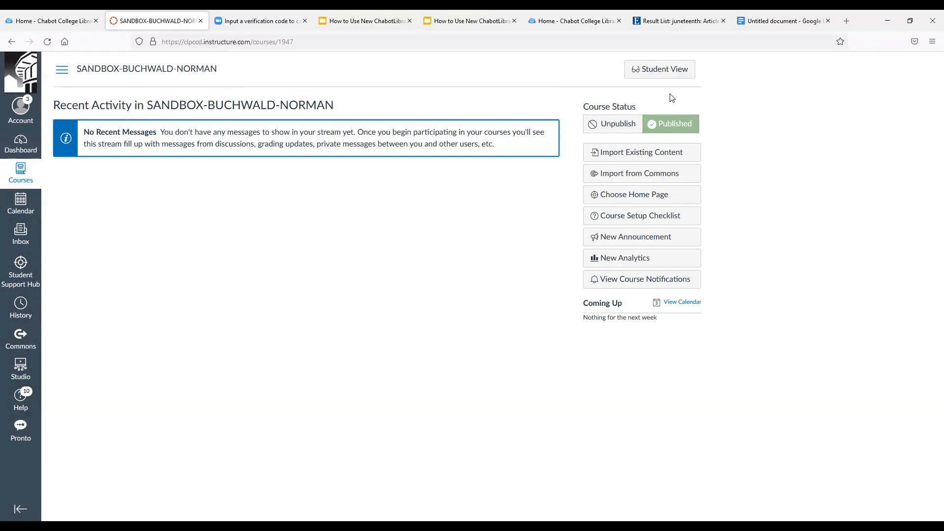
{"action": "left_click", "coordinate": [62, 73]}
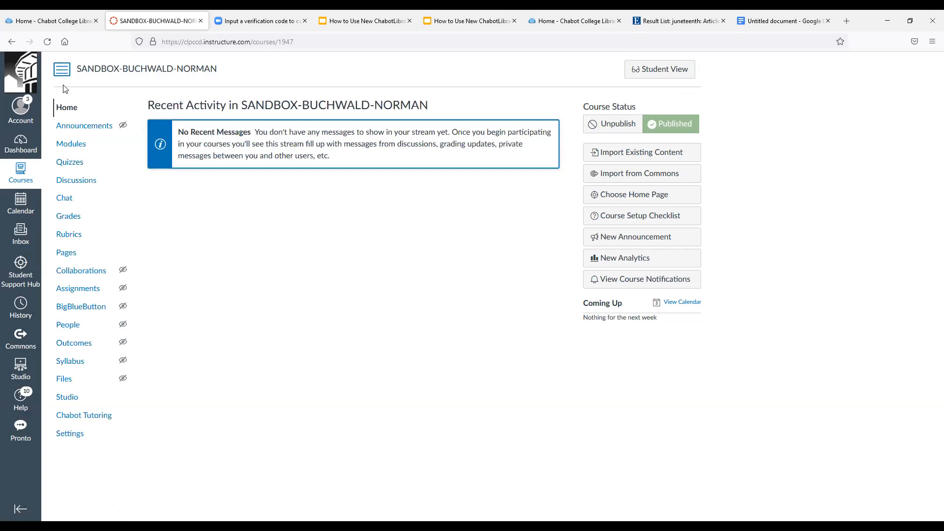
{"action": "left_click", "coordinate": [70, 145]}
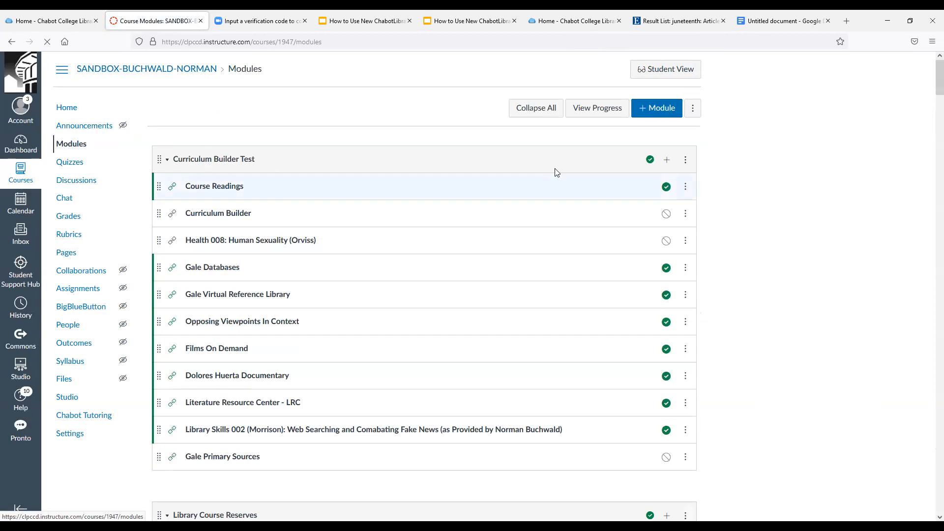
Step: Create a new module named Reading list Week #3
{"action": "left_click", "coordinate": [654, 111]}
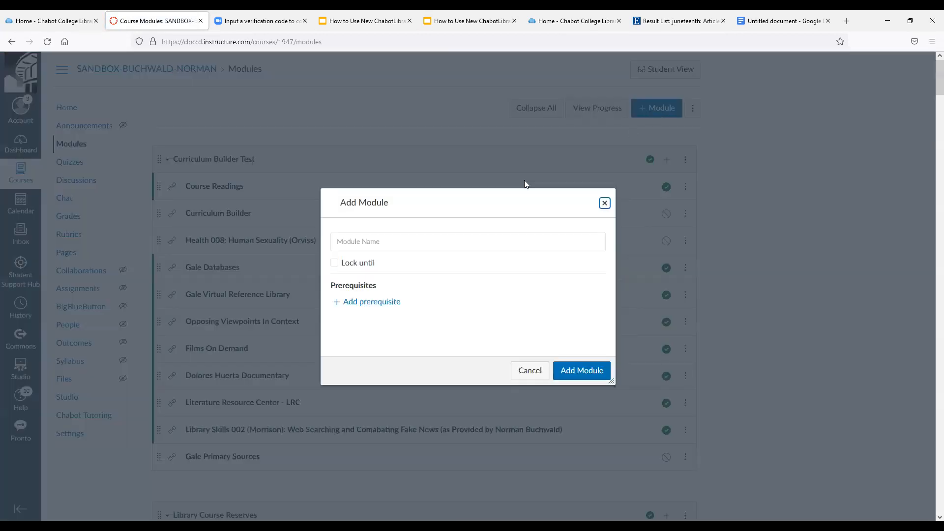
{"action": "left_click", "coordinate": [405, 241]}
{"action": "type", "text": "Reading list Week #3"}
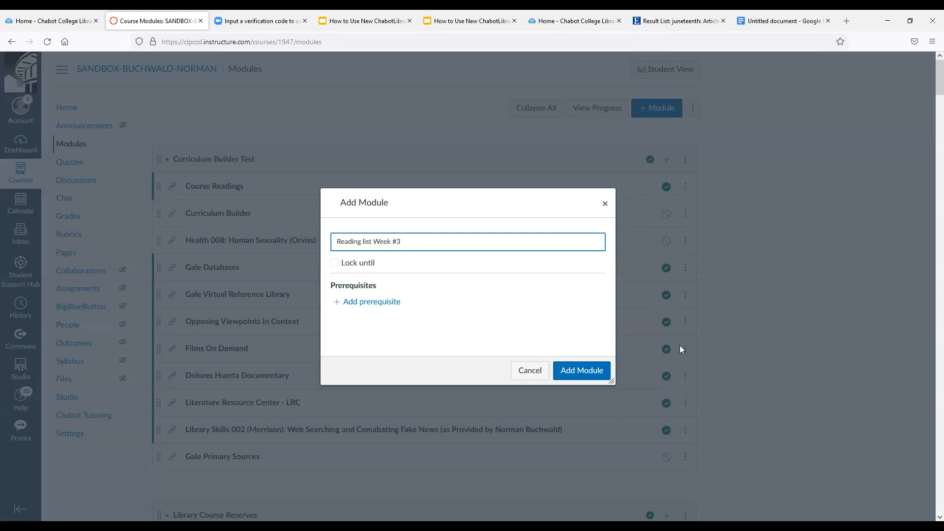
{"action": "left_click", "coordinate": [593, 372]}
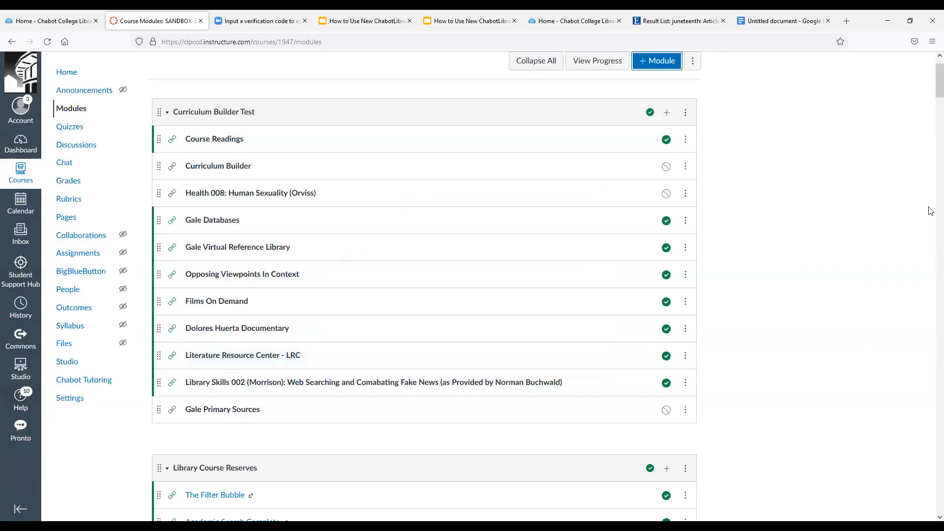
Step: Publish the Reading list Week #3 module and start adding an External Tool item to it
{"action": "scroll", "coordinate": [931, 208], "scroll_direction": "down", "scroll_amount": 2}
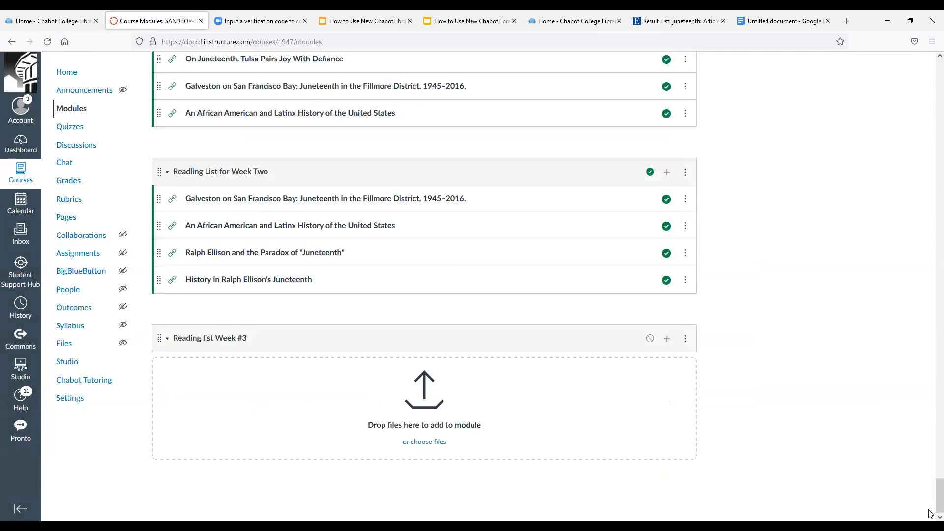
{"action": "left_click", "coordinate": [651, 340]}
{"action": "left_click", "coordinate": [666, 338]}
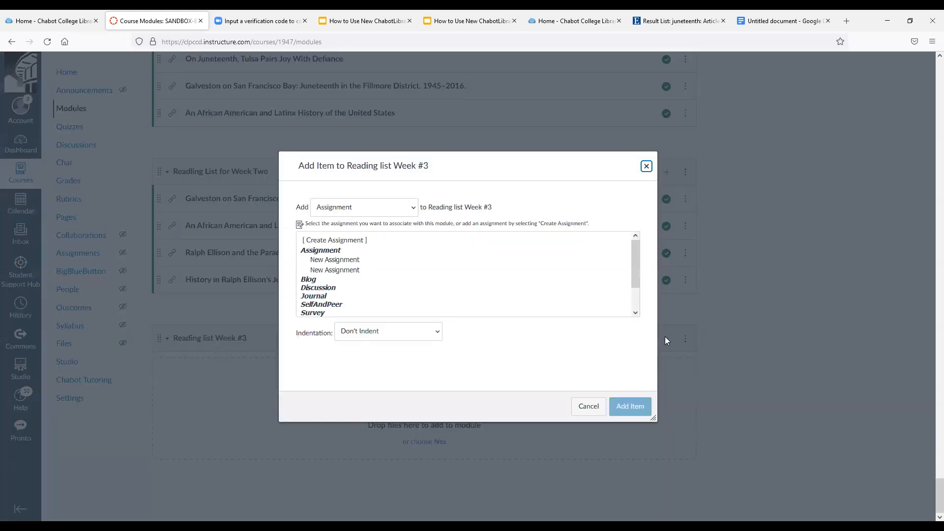
{"action": "left_click", "coordinate": [385, 210]}
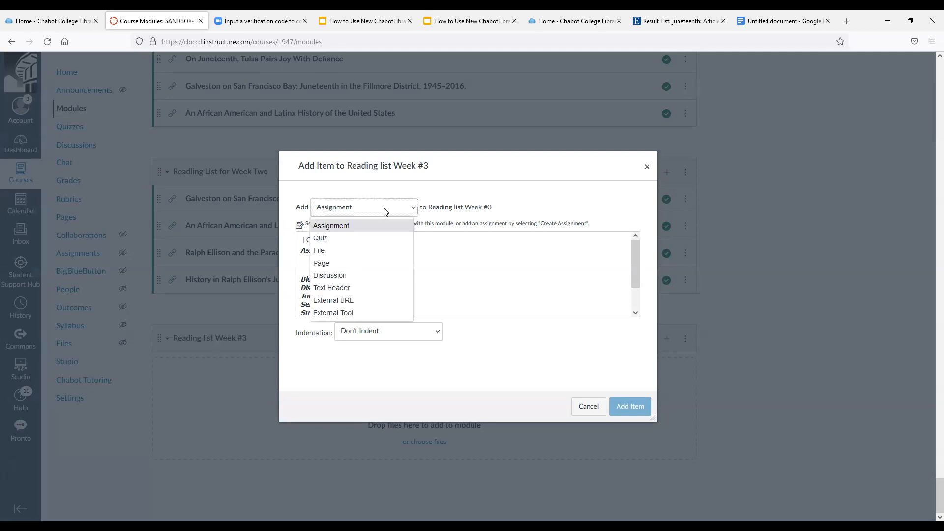
{"action": "left_click", "coordinate": [344, 313]}
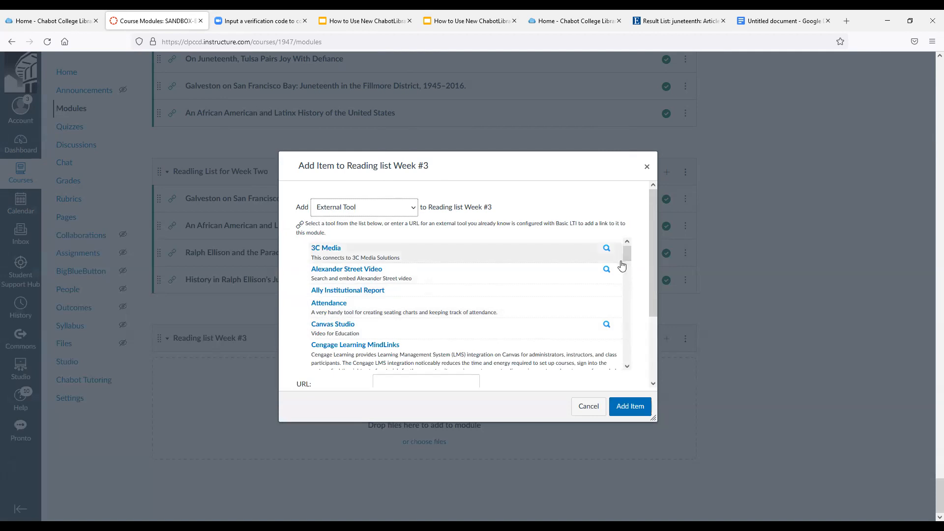
Step: Choose the ChabotLibrary tool for the new module item to open its library search
{"action": "left_click_drag", "start_coordinate": [625, 254], "coordinate": [625, 262]}
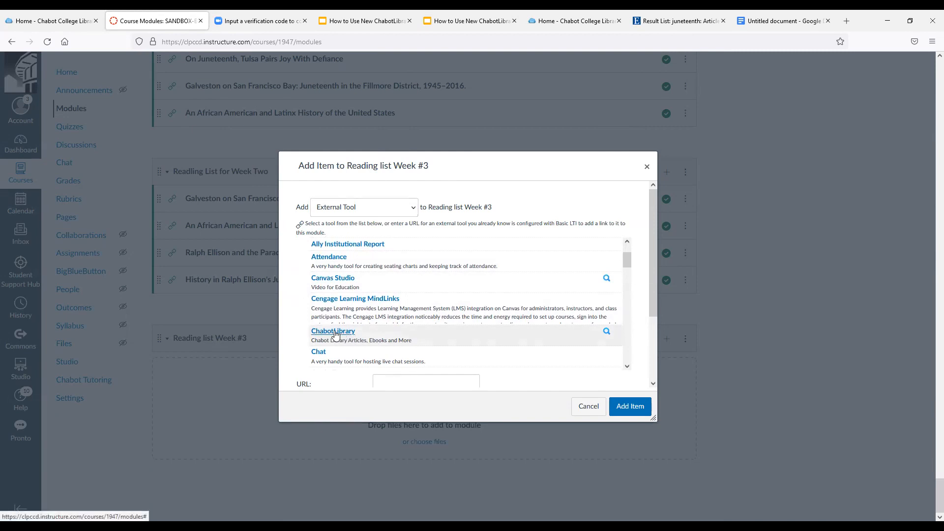
{"action": "left_click_drag", "start_coordinate": [626, 260], "coordinate": [626, 266]}
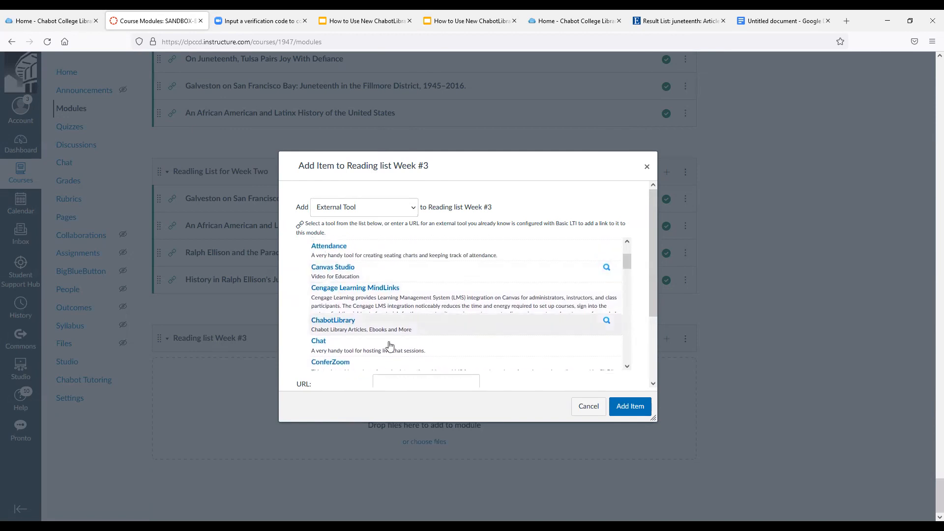
{"action": "left_click", "coordinate": [335, 321]}
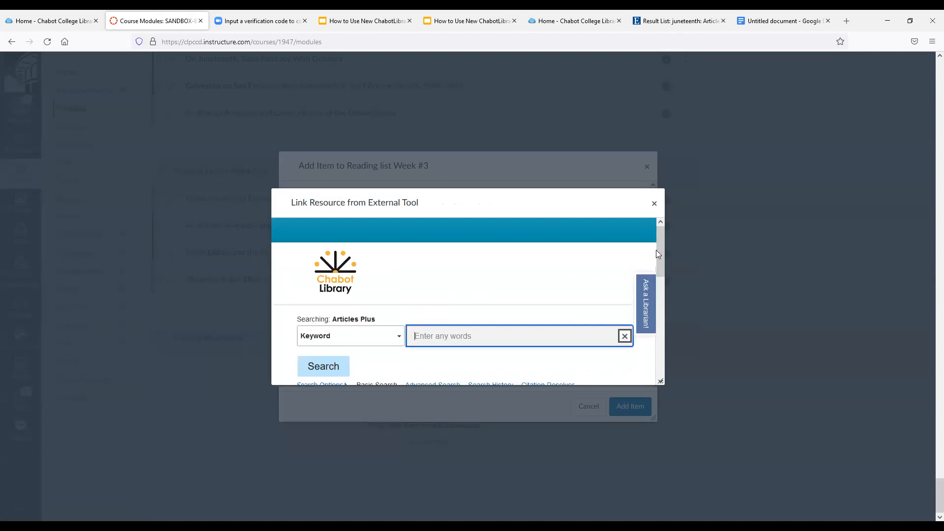
{"action": "left_click_drag", "start_coordinate": [656, 251], "coordinate": [655, 274]}
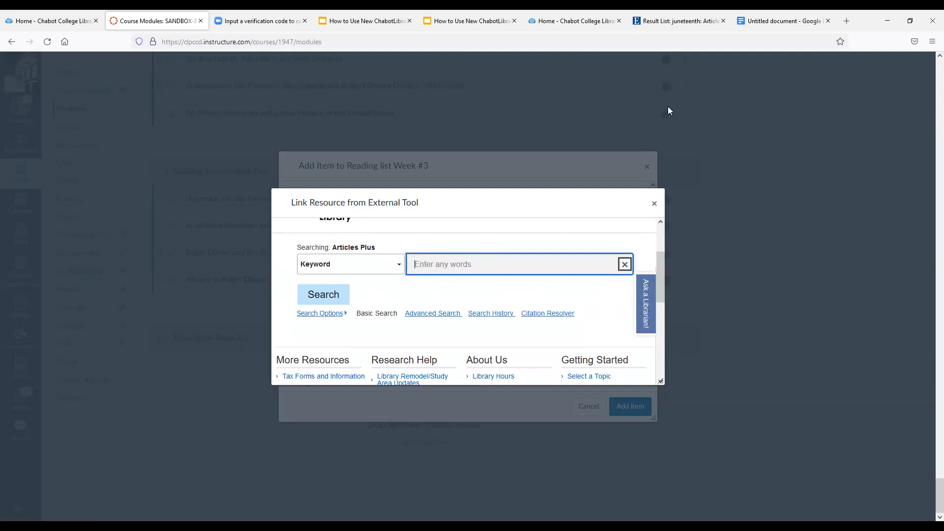
Step: Copy the Galveston on San Francisco Bay title line from the Google document
{"action": "left_click", "coordinate": [749, 24]}
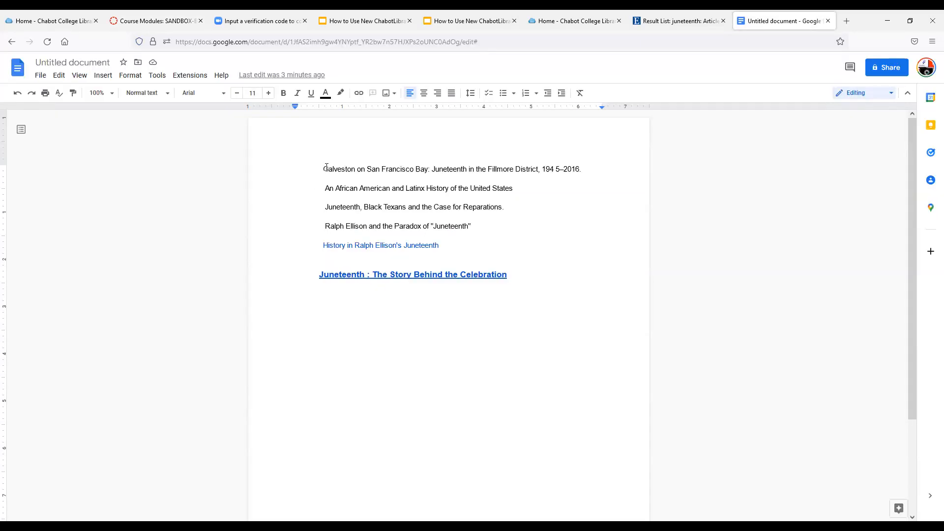
{"action": "left_click_drag", "start_coordinate": [323, 168], "coordinate": [580, 161]}
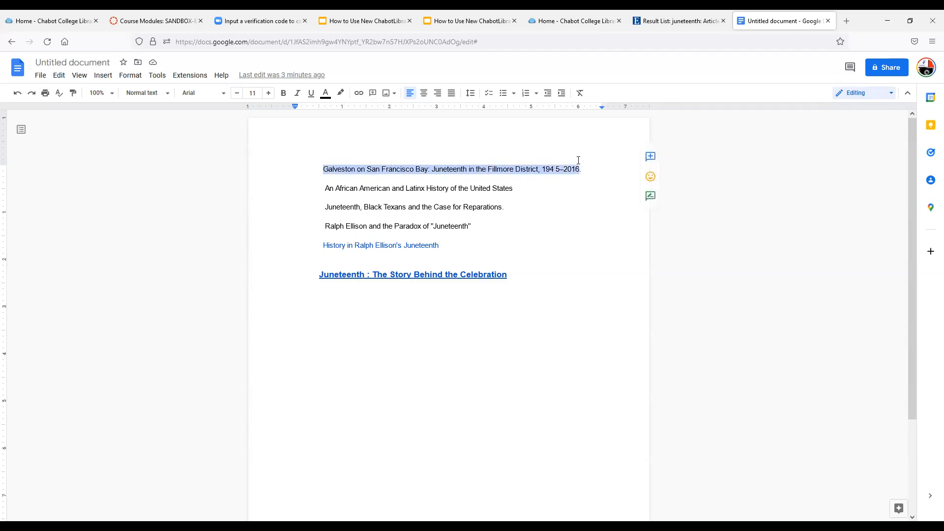
{"action": "right_click", "coordinate": [554, 173]}
{"action": "left_click", "coordinate": [596, 198]}
Step: Return to the course tab, paste the copied Galveston title into the ChabotLibrary search and run it
{"action": "left_click", "coordinate": [265, 22]}
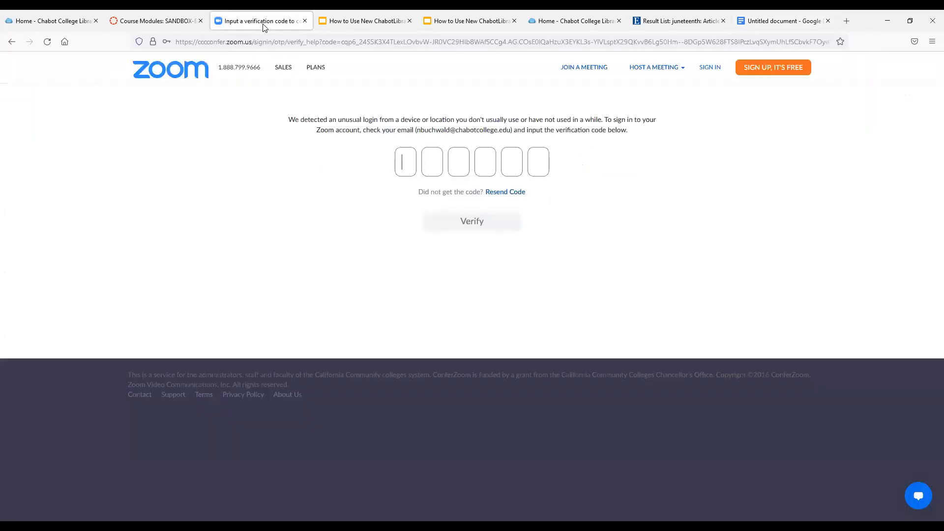
{"action": "left_click", "coordinate": [422, 18]}
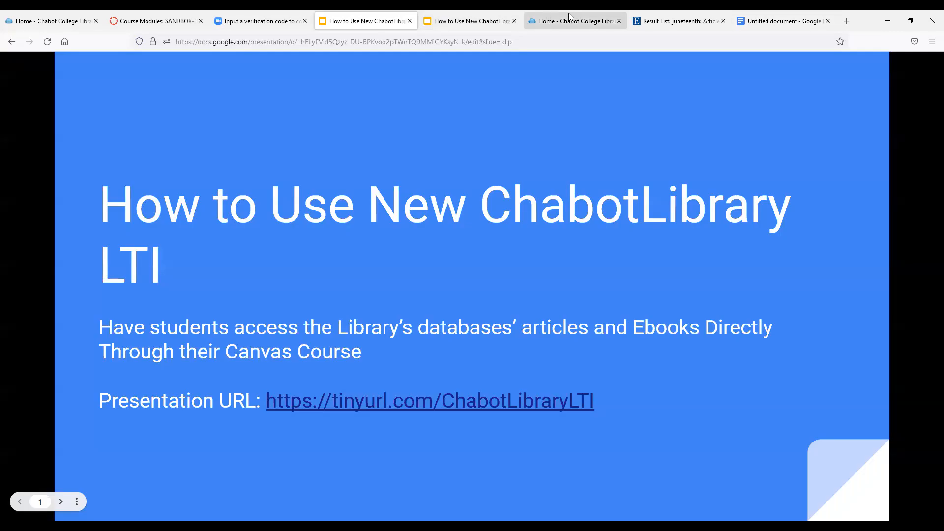
{"action": "left_click", "coordinate": [569, 20]}
{"action": "left_click", "coordinate": [651, 21]}
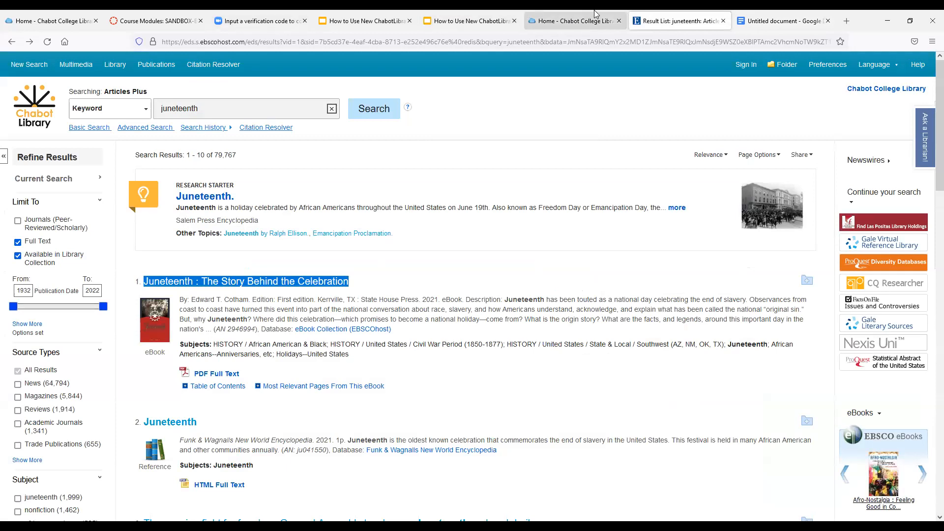
{"action": "left_click", "coordinate": [782, 21]}
{"action": "left_click", "coordinate": [571, 20]}
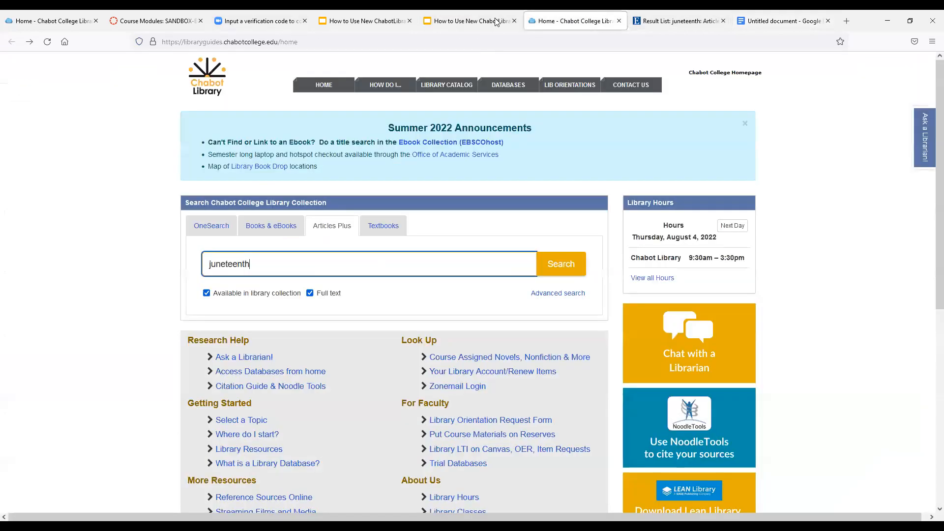
{"action": "left_click", "coordinate": [470, 21]}
{"action": "left_click", "coordinate": [384, 26]}
{"action": "left_click", "coordinate": [240, 24]}
{"action": "left_click", "coordinate": [138, 27]}
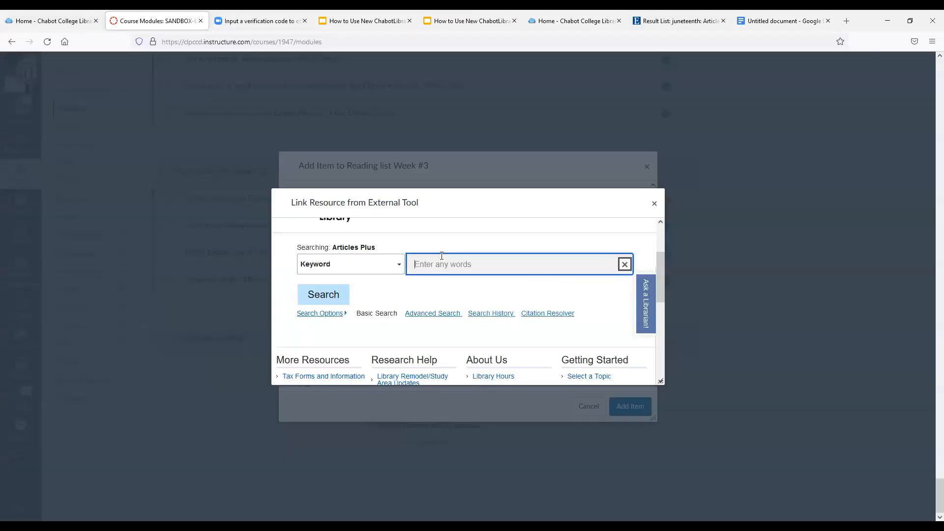
{"action": "key", "text": "ctrl+v"}
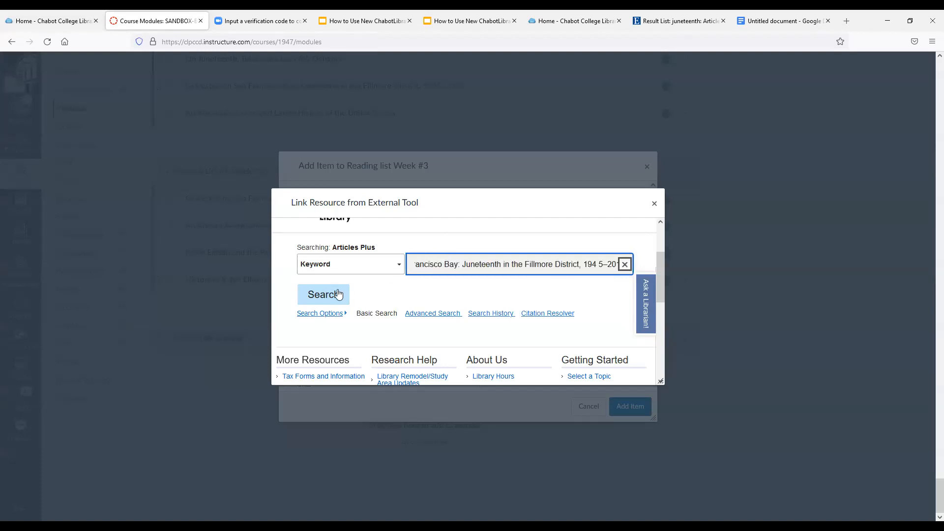
{"action": "left_click", "coordinate": [338, 294]}
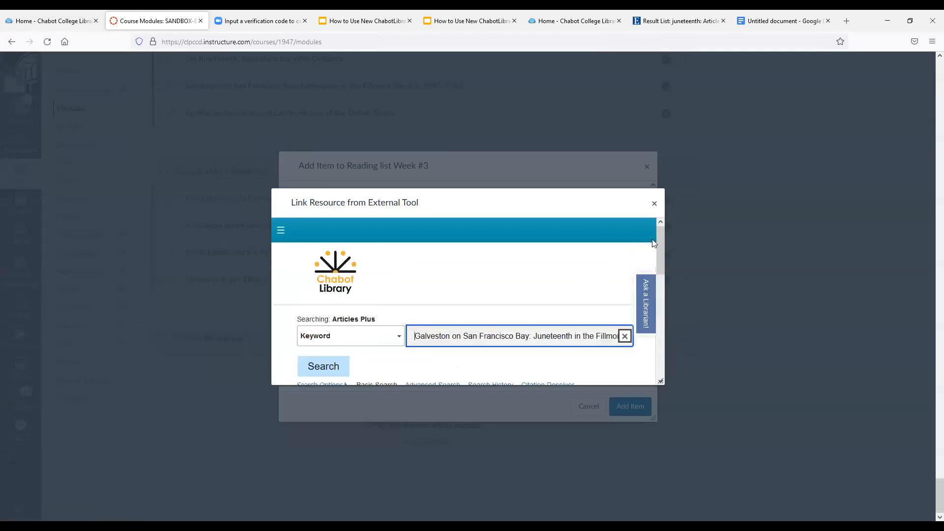
Step: Shorten the search terms to Galveston on San Francisco Bay and search again
{"action": "left_click_drag", "start_coordinate": [660, 243], "coordinate": [666, 265]}
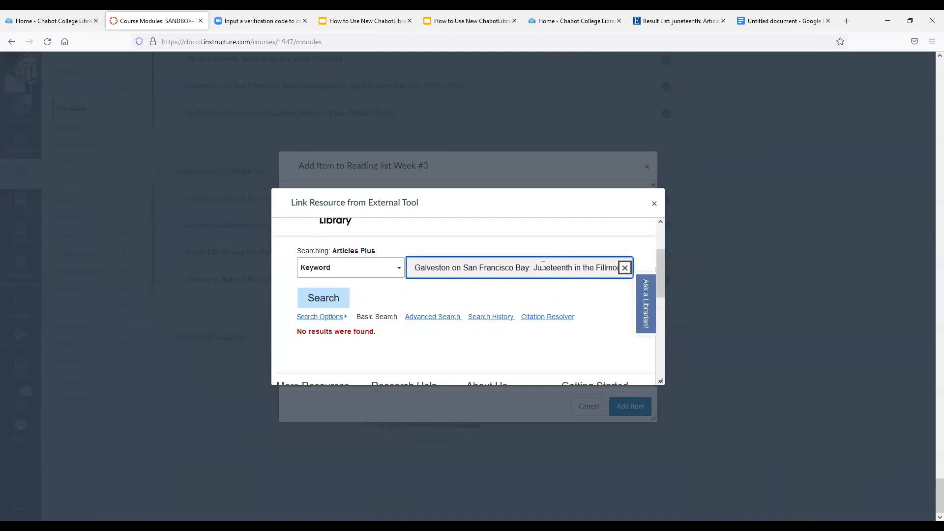
{"action": "left_click_drag", "start_coordinate": [539, 266], "coordinate": [701, 260]}
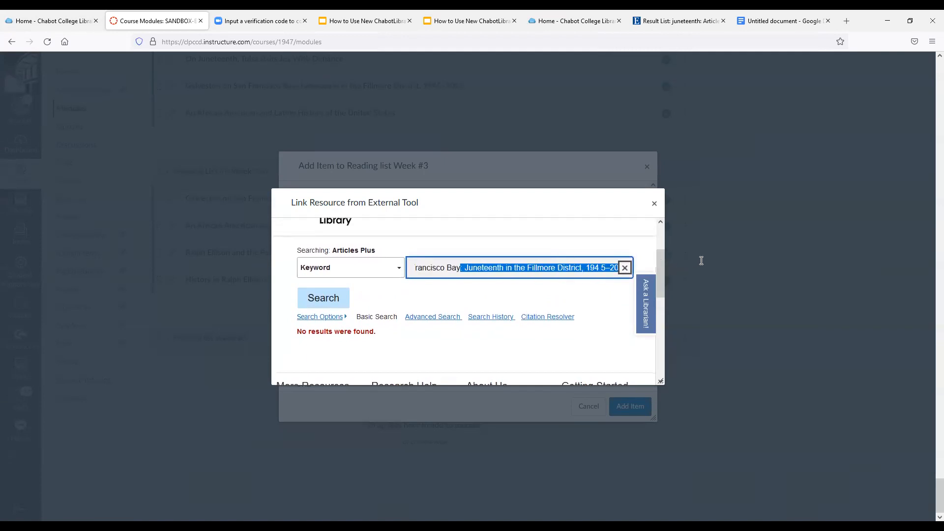
{"action": "key", "text": "Delete"}
{"action": "key", "text": "Return"}
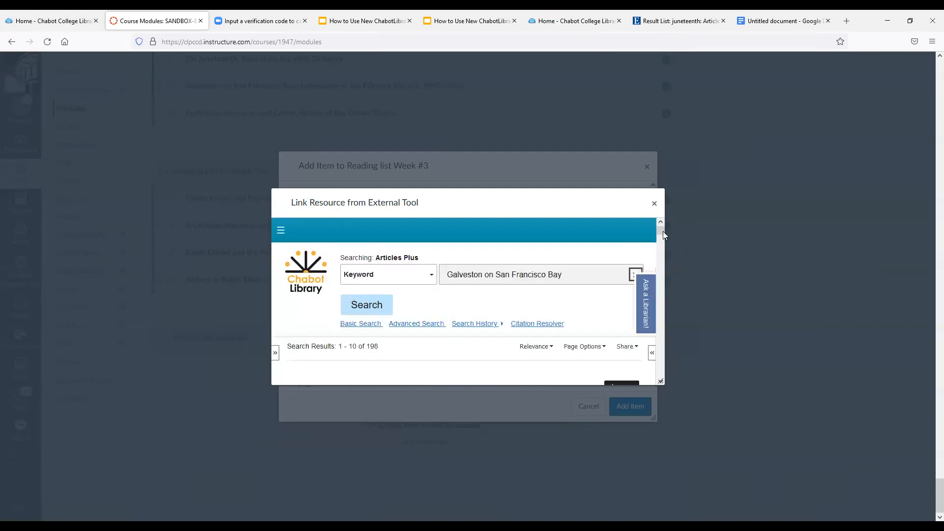
Step: Add the first Galveston on San Francisco Bay result as a module item and publish that item
{"action": "left_click_drag", "start_coordinate": [659, 226], "coordinate": [658, 239]}
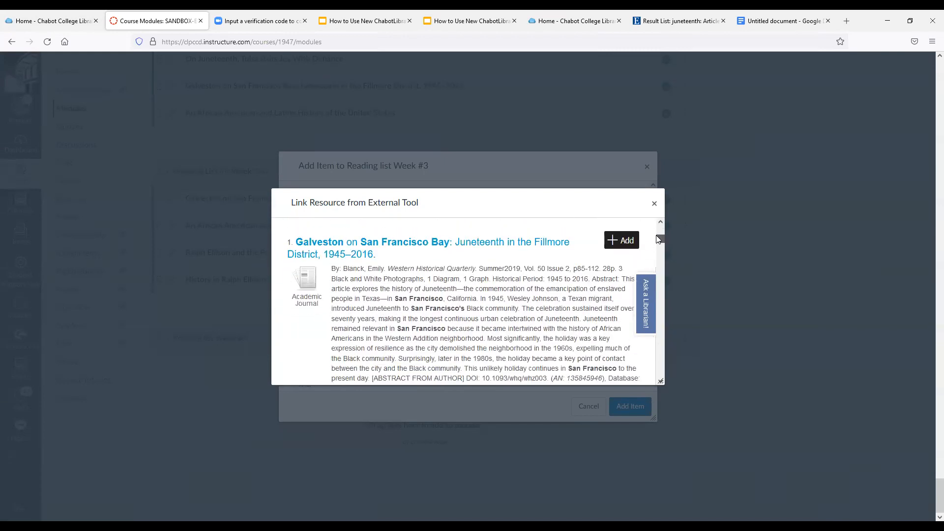
{"action": "left_click", "coordinate": [614, 241]}
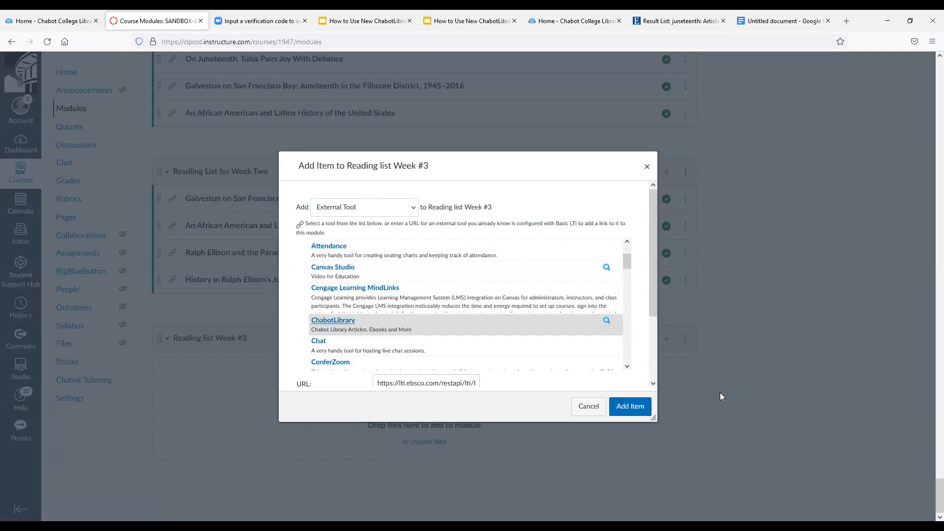
{"action": "left_click", "coordinate": [631, 406]}
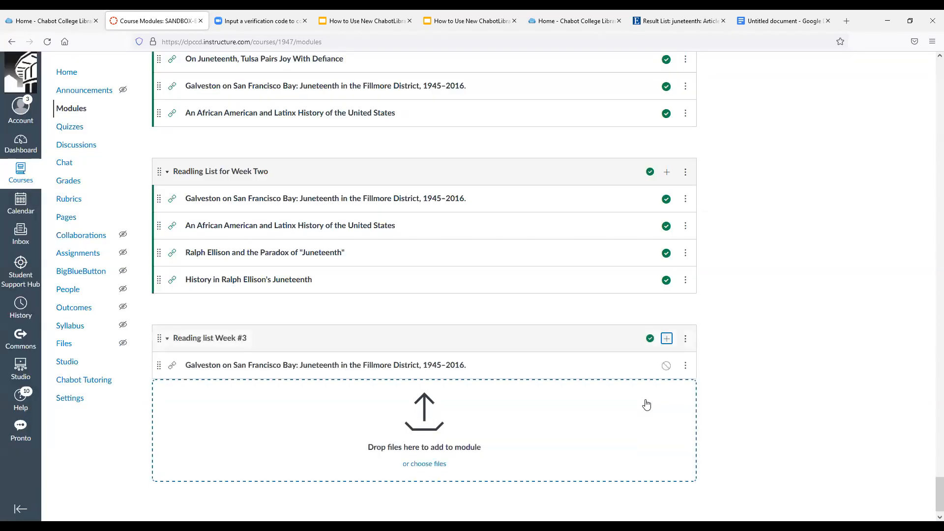
{"action": "left_click", "coordinate": [667, 367]}
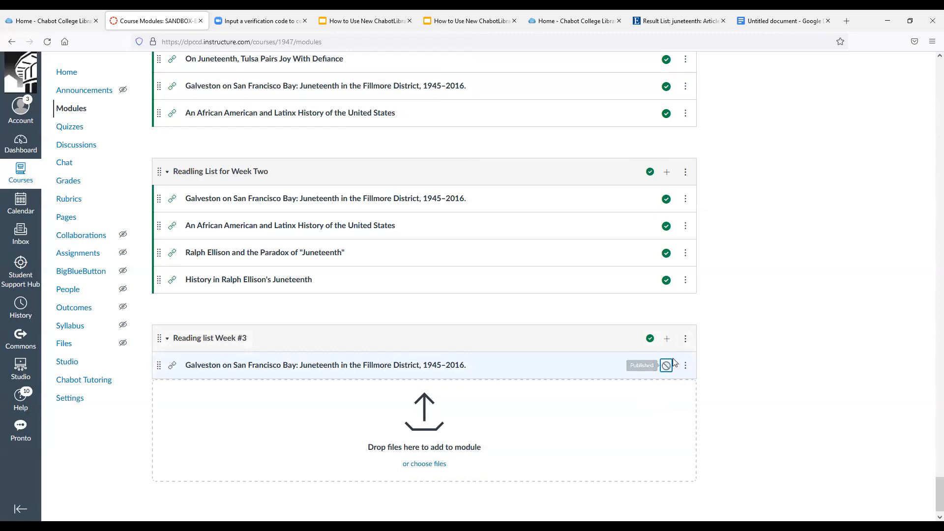
Step: Open ChabotLibrary for another module item and copy the An African American and Latinx History of the United States title from the document
{"action": "left_click", "coordinate": [666, 341]}
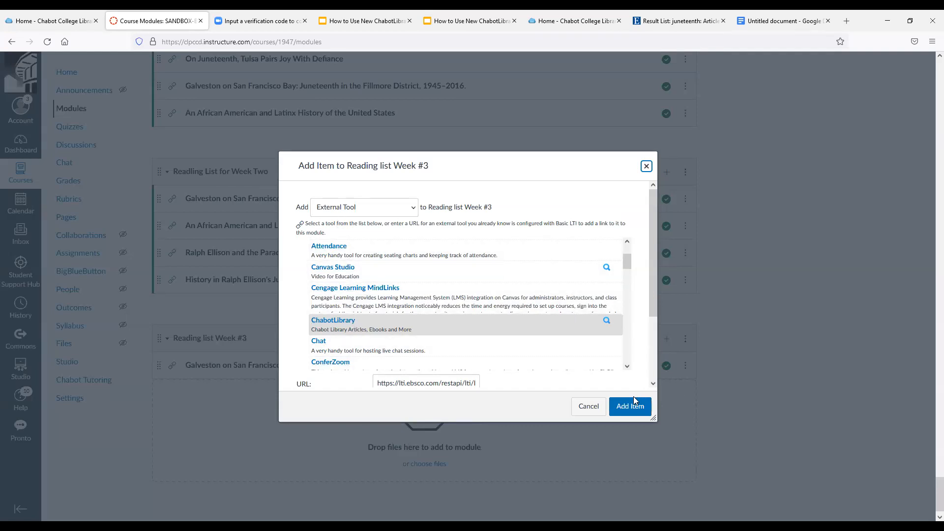
{"action": "left_click", "coordinate": [562, 329]}
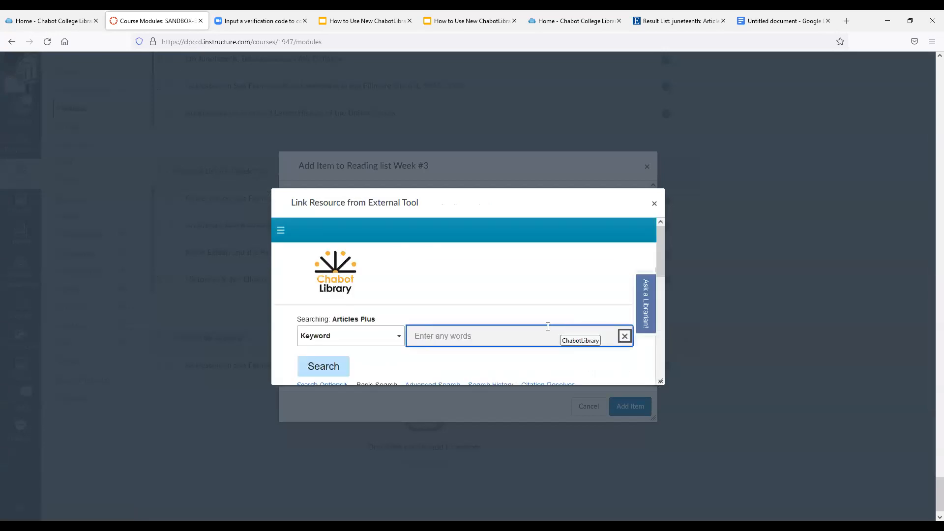
{"action": "left_click", "coordinate": [786, 21]}
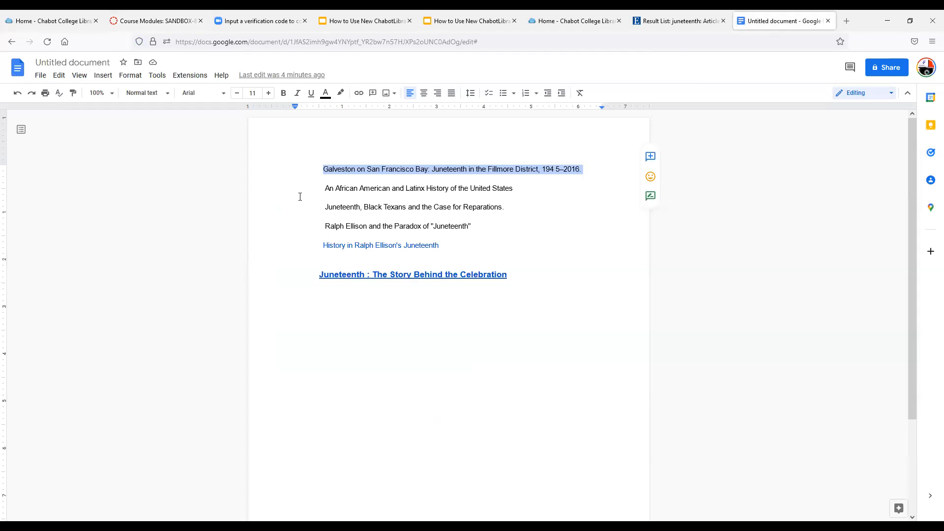
{"action": "left_click_drag", "start_coordinate": [327, 188], "coordinate": [513, 190]}
{"action": "right_click", "coordinate": [513, 190]}
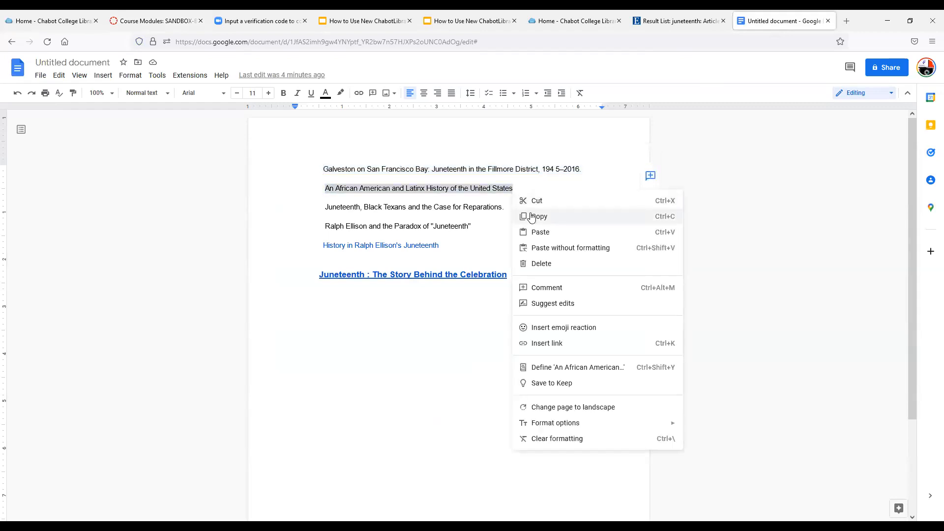
{"action": "left_click", "coordinate": [535, 215]}
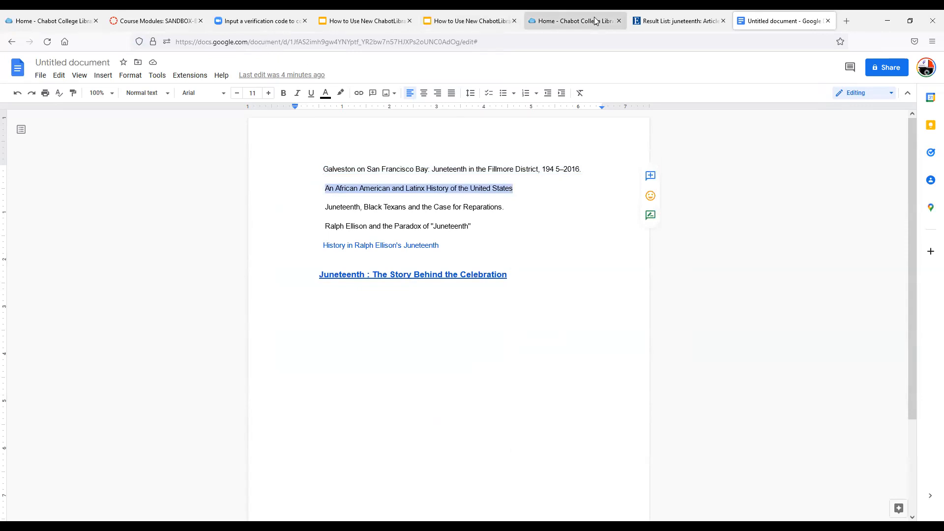
Step: Search ChabotLibrary for An African American and Latinx History of the United States
{"action": "left_click", "coordinate": [191, 22]}
{"action": "key", "text": "ctrl+v"}
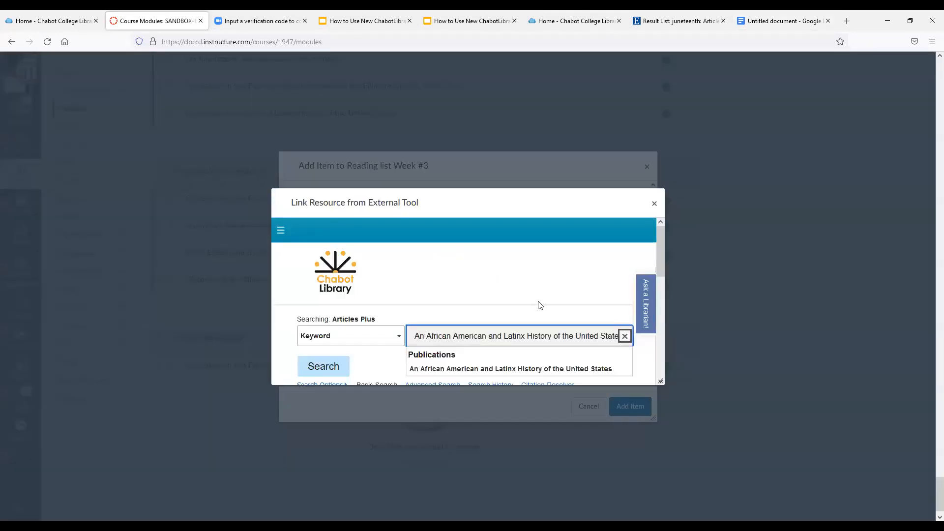
{"action": "left_click", "coordinate": [319, 367]}
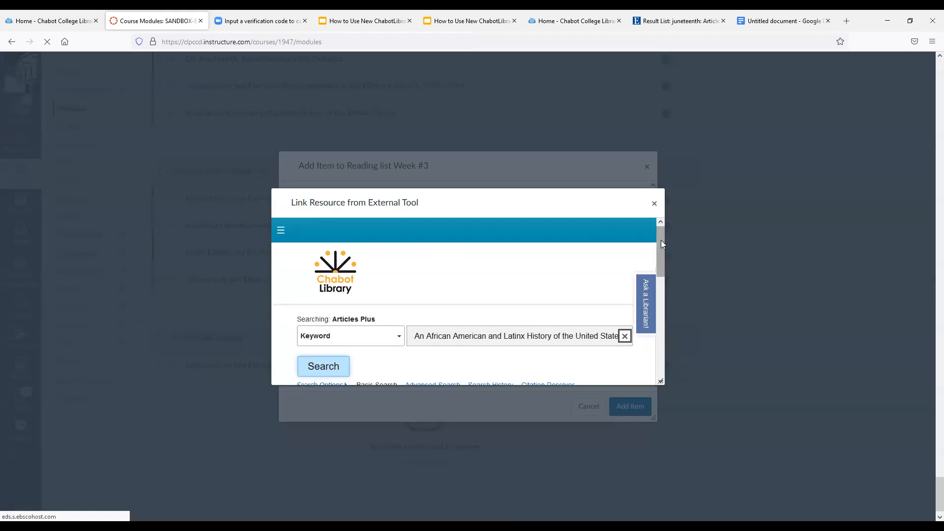
Step: Add the first An African American and Latinx History of the United States result as a module item and publish it
{"action": "scroll", "coordinate": [652, 257], "scroll_direction": "down", "scroll_amount": 5}
{"action": "left_click_drag", "start_coordinate": [658, 264], "coordinate": [673, 243]}
{"action": "left_click", "coordinate": [620, 237]}
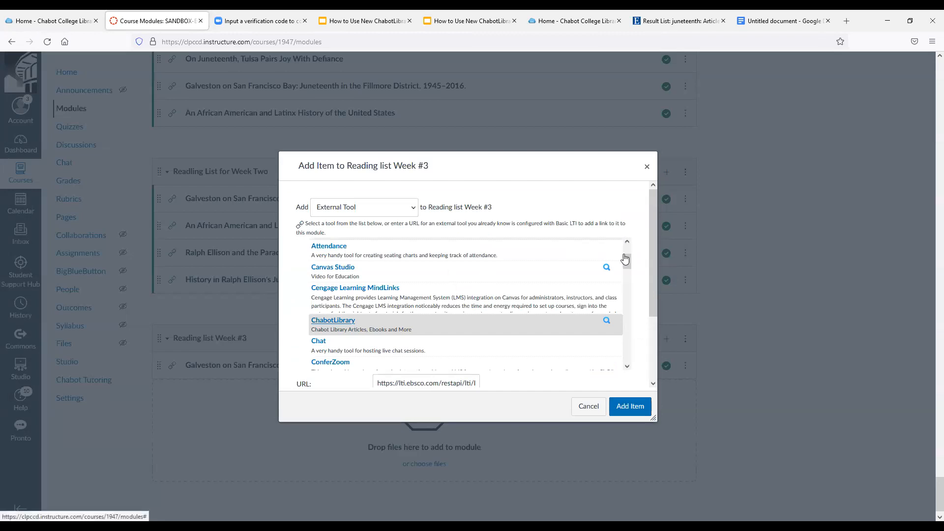
{"action": "left_click", "coordinate": [631, 407]}
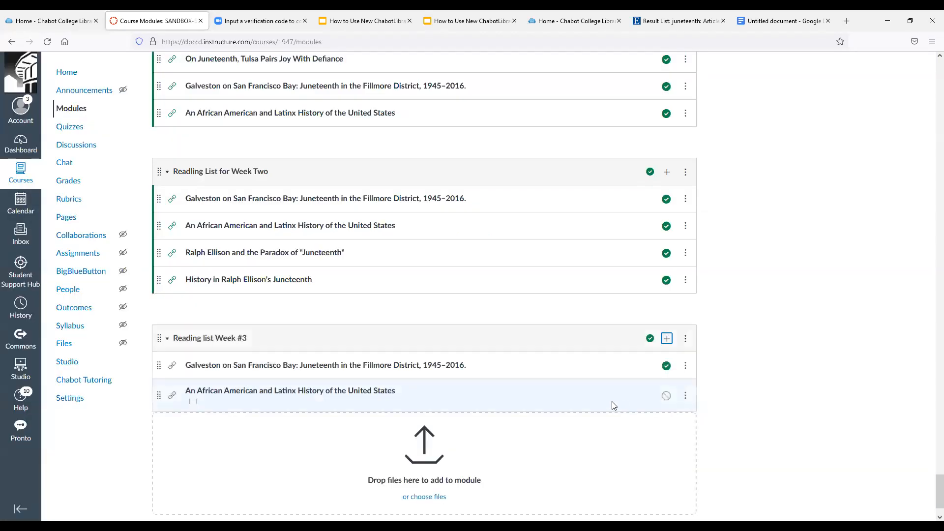
{"action": "left_click", "coordinate": [666, 396]}
Step: Copy the Juneteenth, Black Texans and the Case for Reparations. title from the document
{"action": "left_click", "coordinate": [783, 23]}
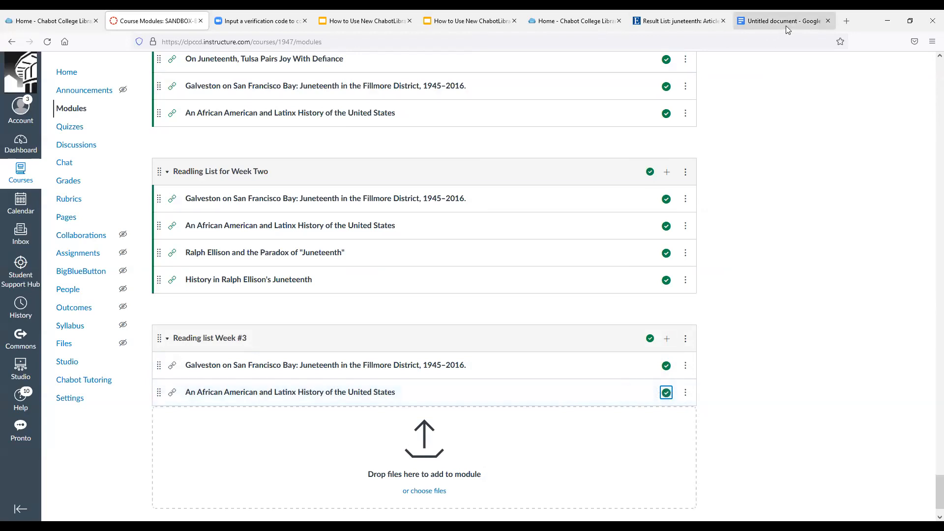
{"action": "left_click_drag", "start_coordinate": [320, 207], "coordinate": [506, 209]}
{"action": "right_click", "coordinate": [506, 209]}
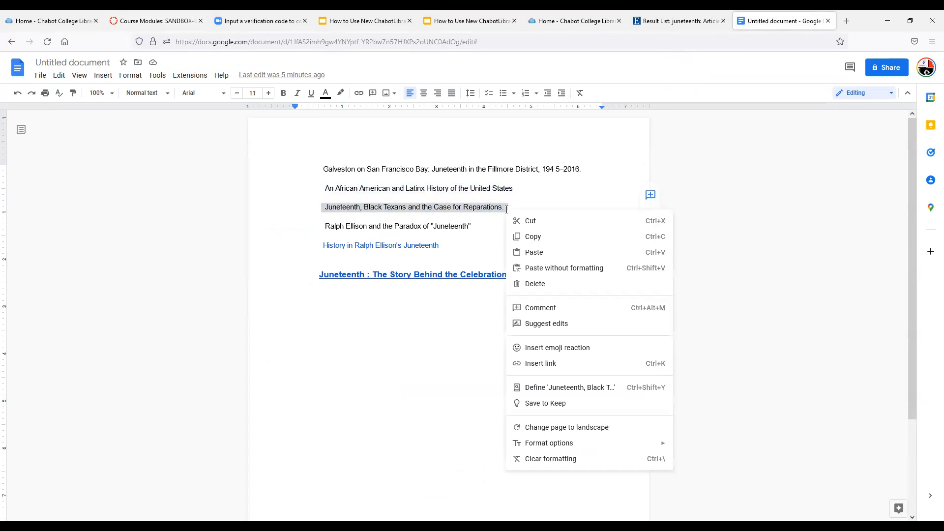
{"action": "left_click", "coordinate": [532, 236]}
Step: Open ChabotLibrary for a new Reading list Week #3 item and search for Juneteenth, Black Texans and the Case for Reparations
{"action": "left_click", "coordinate": [179, 23]}
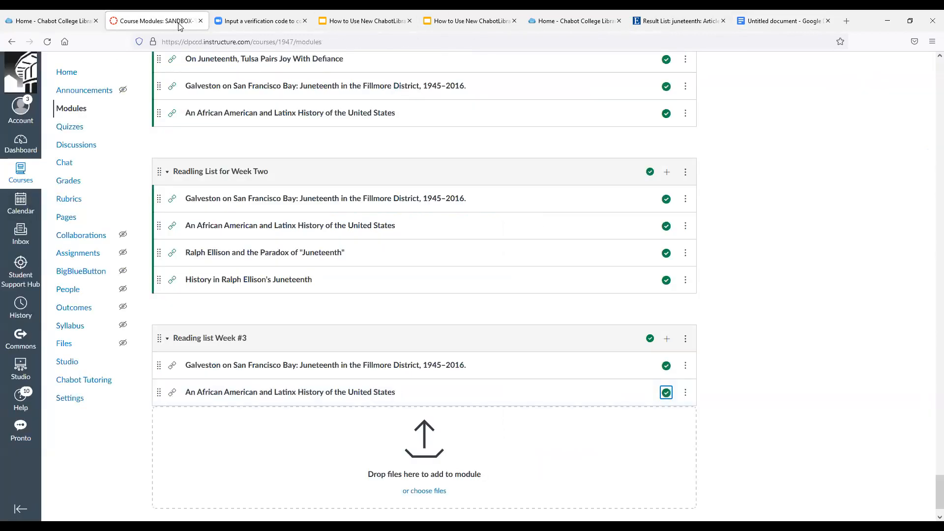
{"action": "left_click", "coordinate": [667, 340]}
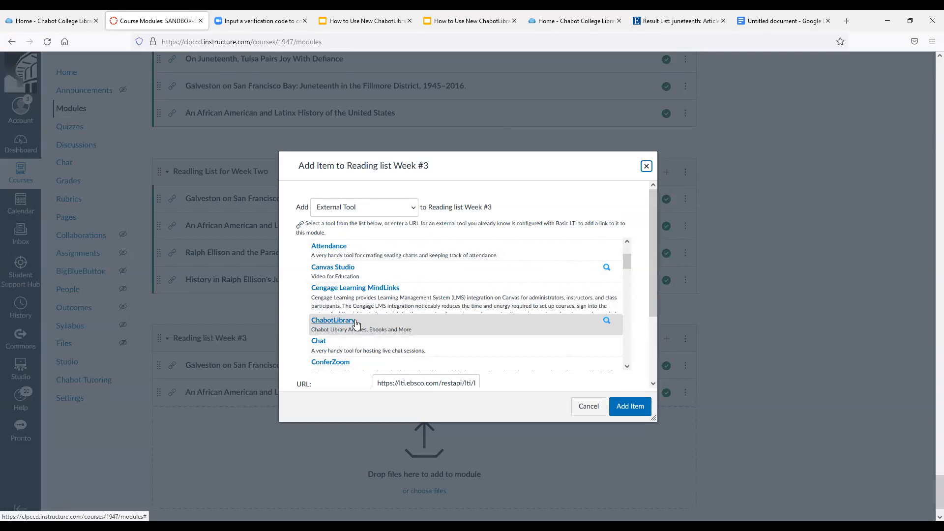
{"action": "left_click", "coordinate": [339, 320]}
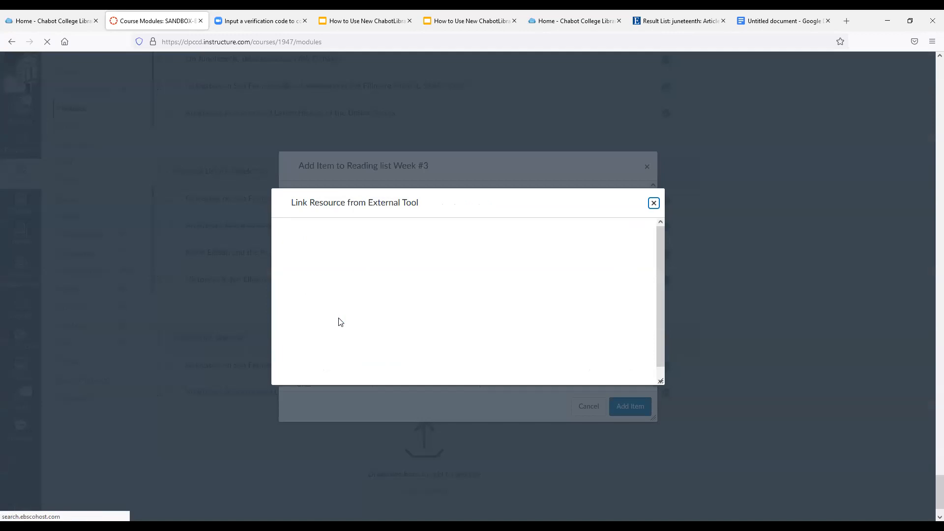
{"action": "key", "text": "ctrl+v"}
{"action": "left_click", "coordinate": [331, 369]}
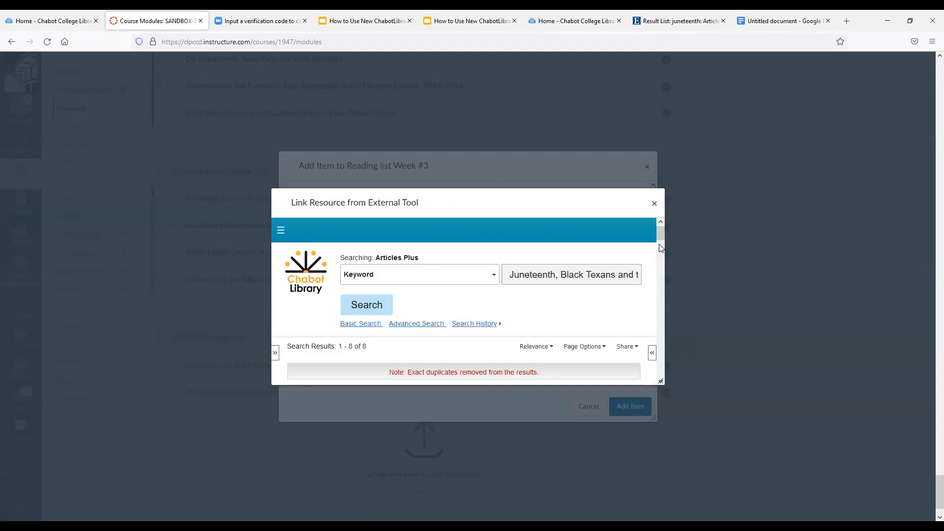
Step: Add the first Juneteenth, Black Texans and the Case for Reparations result as a module item and publish it
{"action": "scroll", "coordinate": [659, 237], "scroll_direction": "down", "scroll_amount": 4}
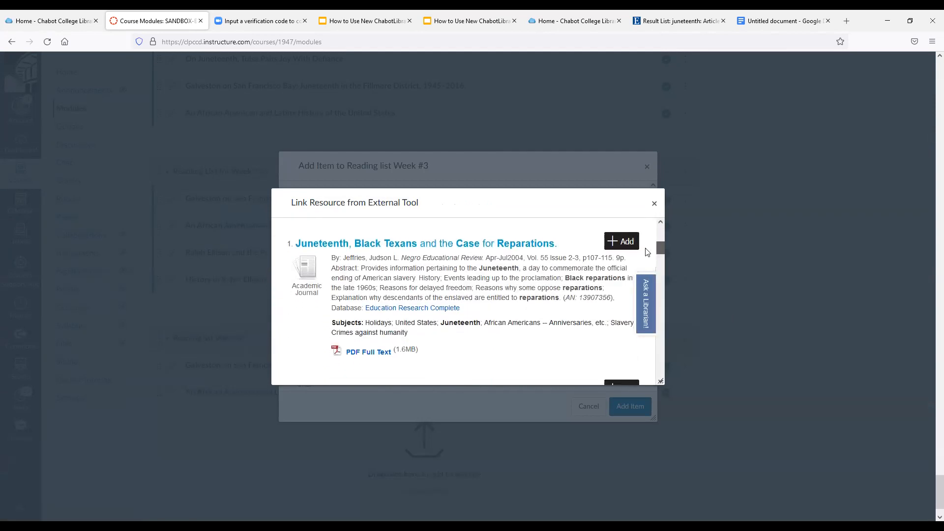
{"action": "left_click", "coordinate": [621, 241]}
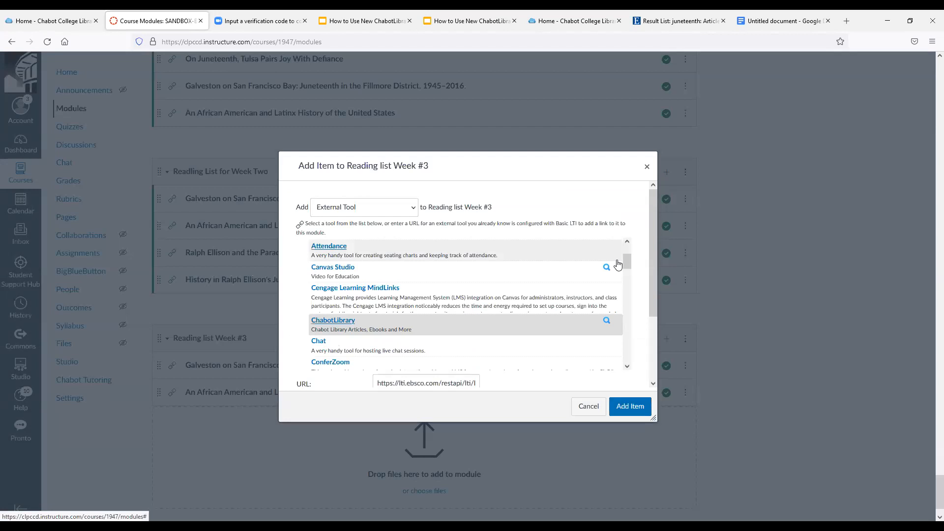
{"action": "left_click", "coordinate": [629, 407]}
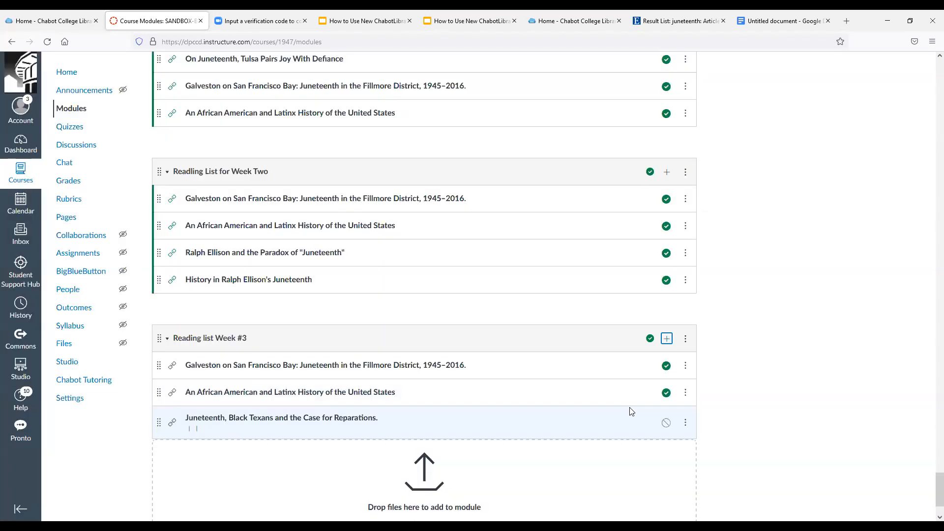
{"action": "left_click", "coordinate": [667, 420]}
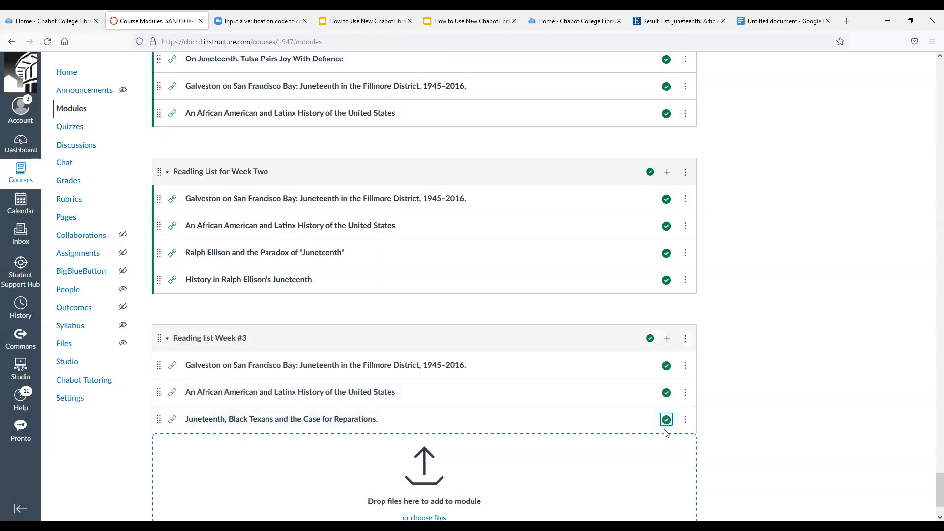
Step: Copy the Ralph Ellison and the Paradox of "Juneteenth" title from the document
{"action": "left_click", "coordinate": [770, 24]}
{"action": "left_click_drag", "start_coordinate": [321, 229], "coordinate": [467, 227]}
{"action": "right_click", "coordinate": [474, 229]}
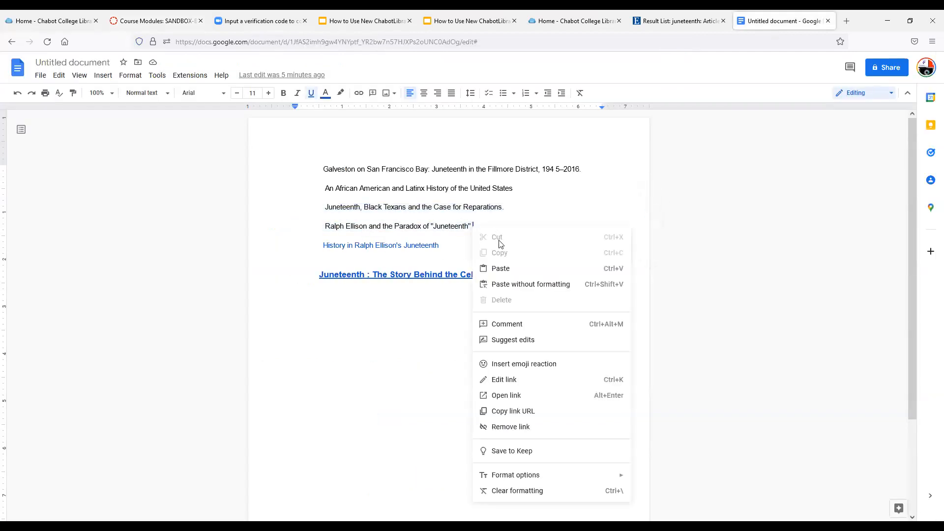
{"action": "left_click_drag", "start_coordinate": [326, 226], "coordinate": [472, 226]}
{"action": "right_click", "coordinate": [473, 227]}
{"action": "left_click", "coordinate": [494, 253]}
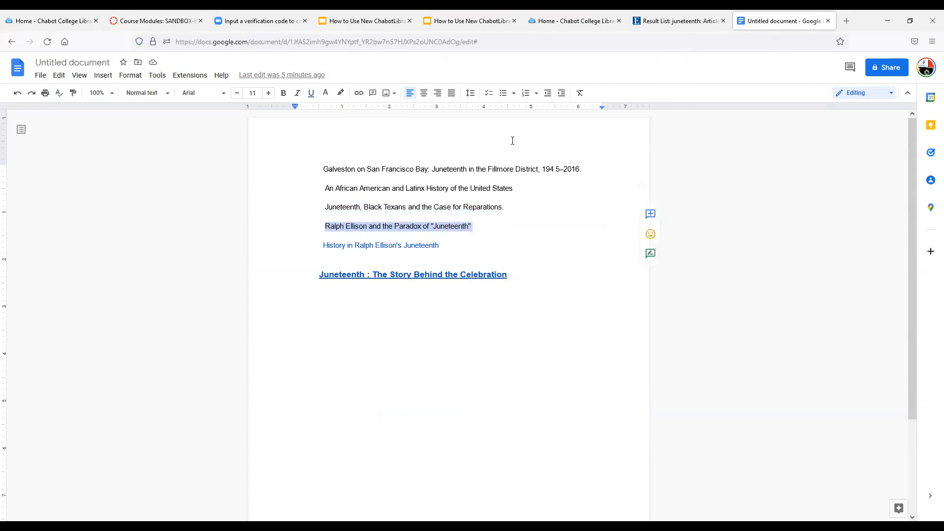
Step: Open ChabotLibrary for another module item and search for Ralph Ellison and the Paradox of "Juneteenth"
{"action": "left_click", "coordinate": [663, 23]}
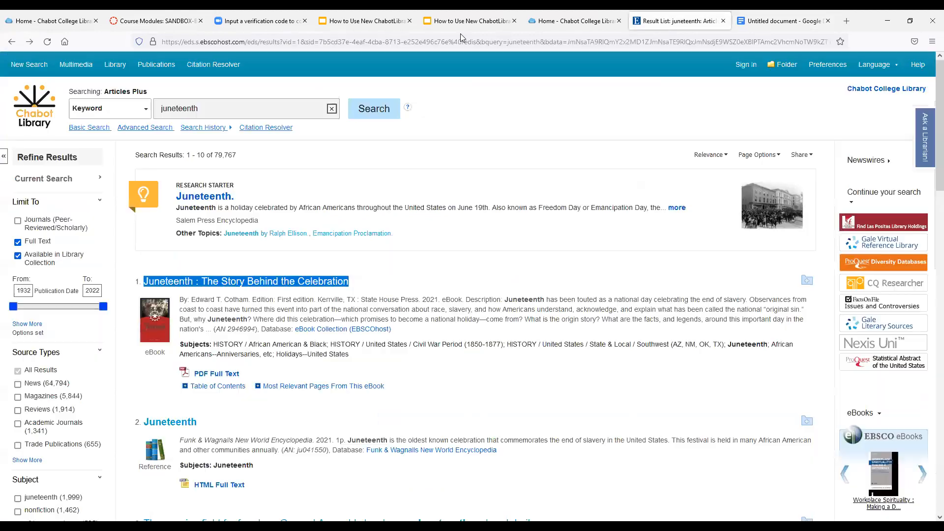
{"action": "left_click", "coordinate": [276, 26]}
{"action": "left_click", "coordinate": [147, 25]}
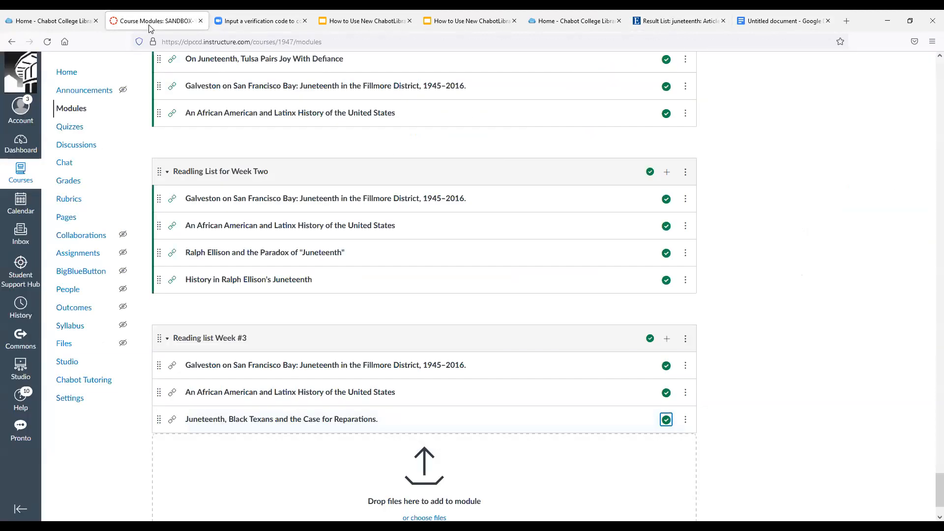
{"action": "left_click", "coordinate": [666, 339]}
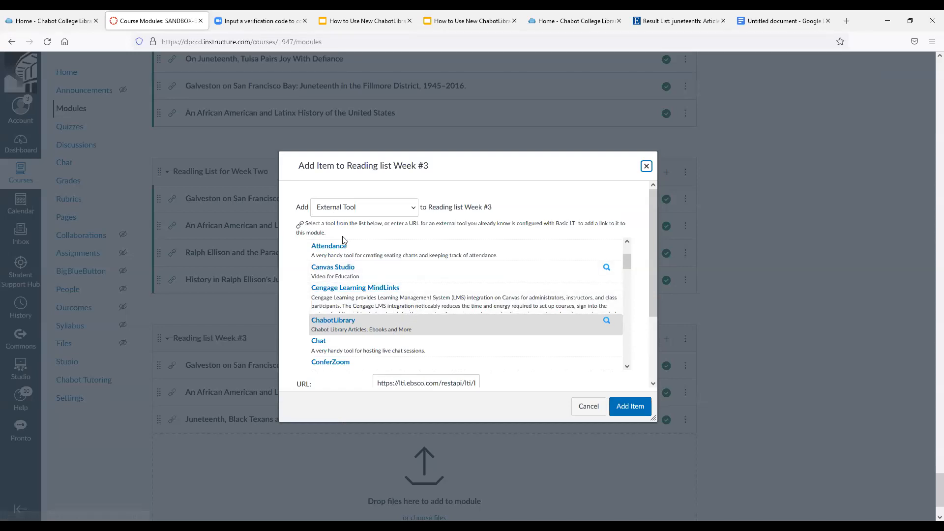
{"action": "left_click", "coordinate": [357, 331]}
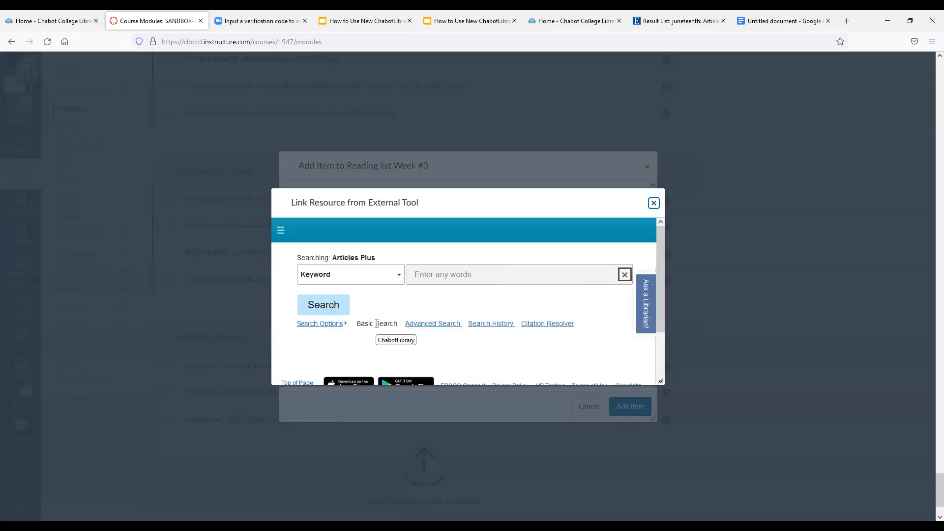
{"action": "key", "text": "ctrl+v"}
{"action": "left_click_drag", "start_coordinate": [660, 258], "coordinate": [660, 294]}
{"action": "left_click", "coordinate": [317, 266]}
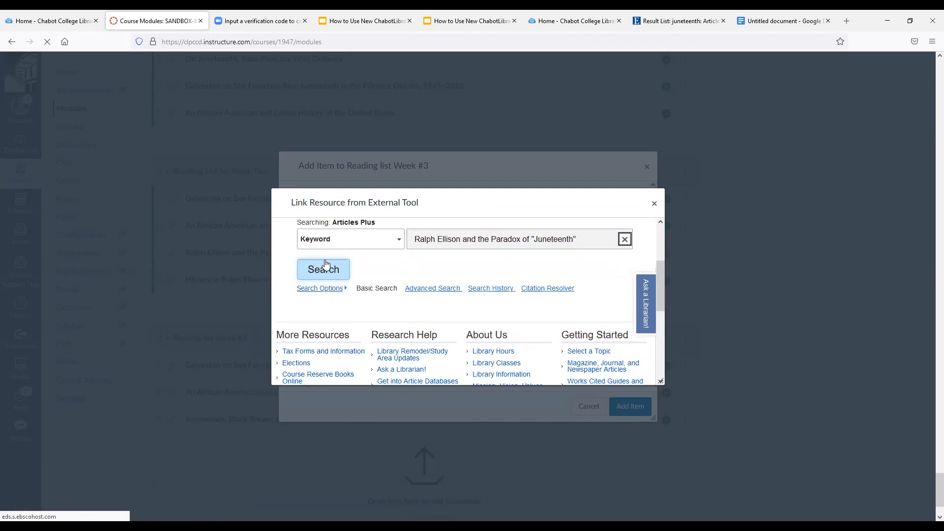
Step: Add the Ralph Ellison and the Paradox of "Juneteenth" result as a module item and publish it
{"action": "left_click_drag", "start_coordinate": [660, 240], "coordinate": [658, 265]}
{"action": "left_click", "coordinate": [610, 268]}
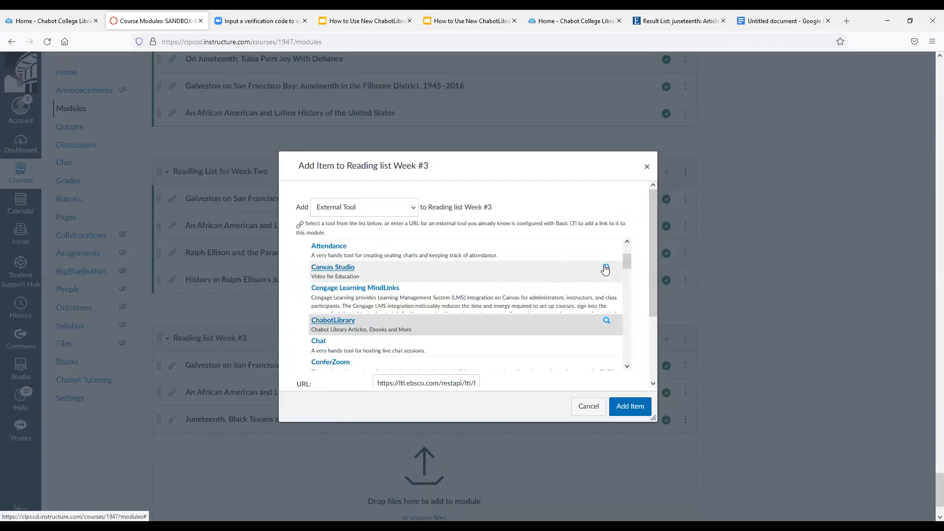
{"action": "left_click", "coordinate": [622, 406]}
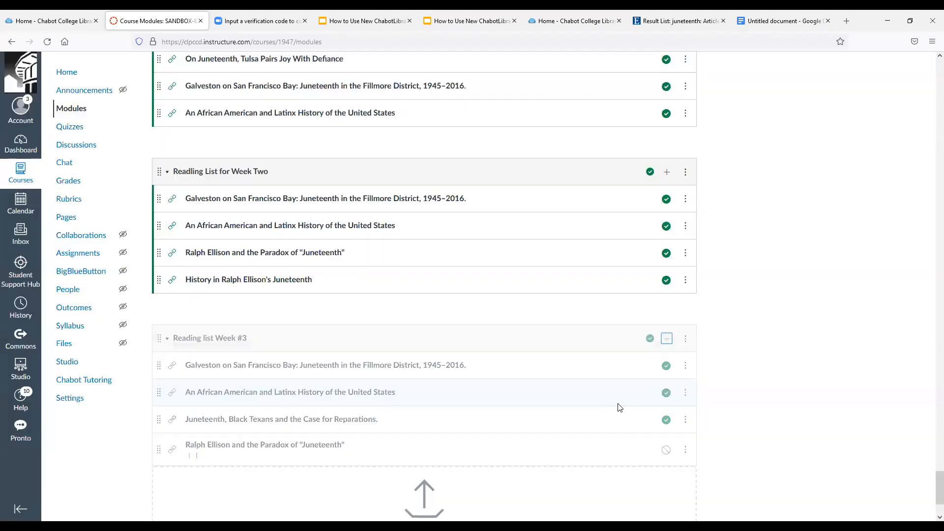
{"action": "left_click", "coordinate": [666, 449]}
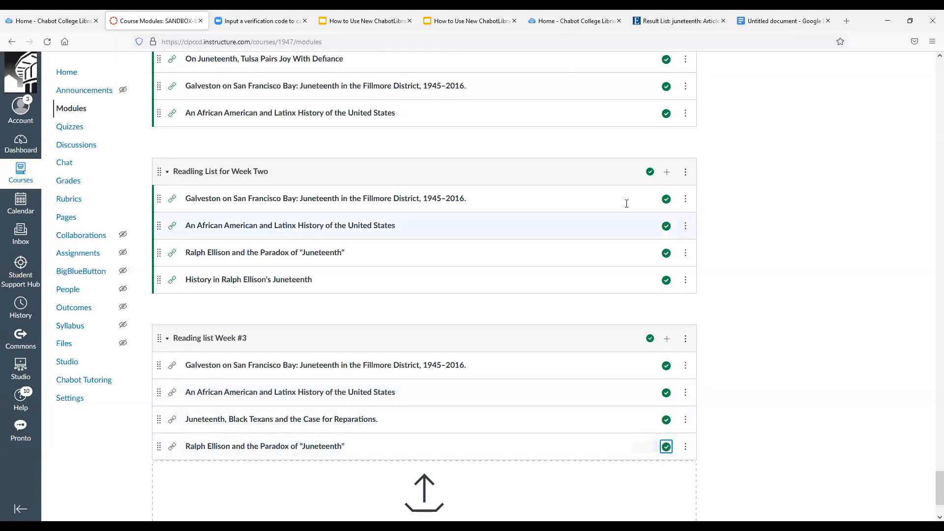
Step: Copy the History in Ralph Ellison's Juneteenth title from the document
{"action": "left_click", "coordinate": [757, 25]}
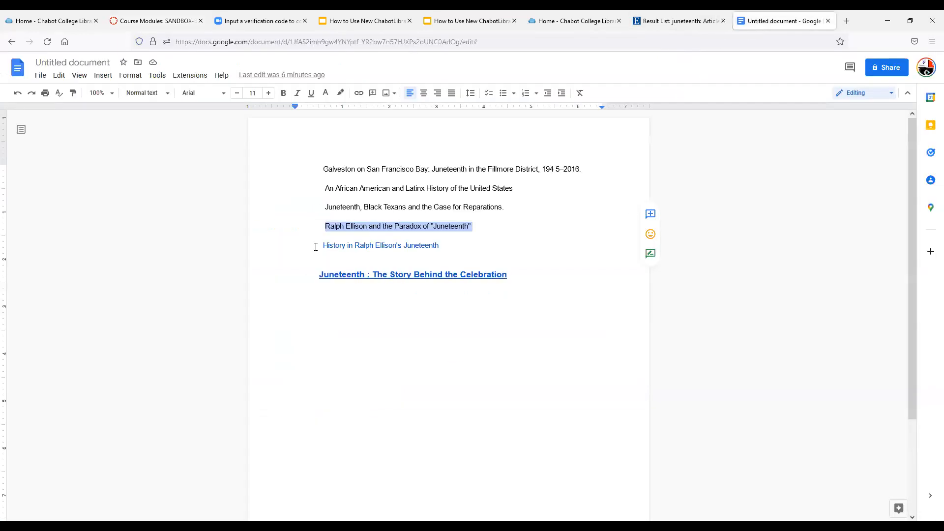
{"action": "left_click_drag", "start_coordinate": [316, 247], "coordinate": [433, 243]}
{"action": "right_click", "coordinate": [440, 246]}
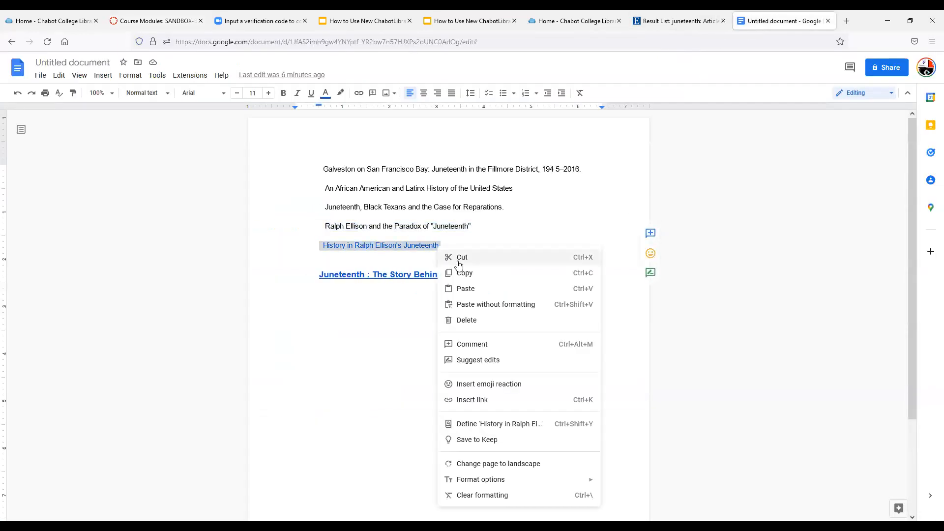
{"action": "left_click", "coordinate": [463, 272]}
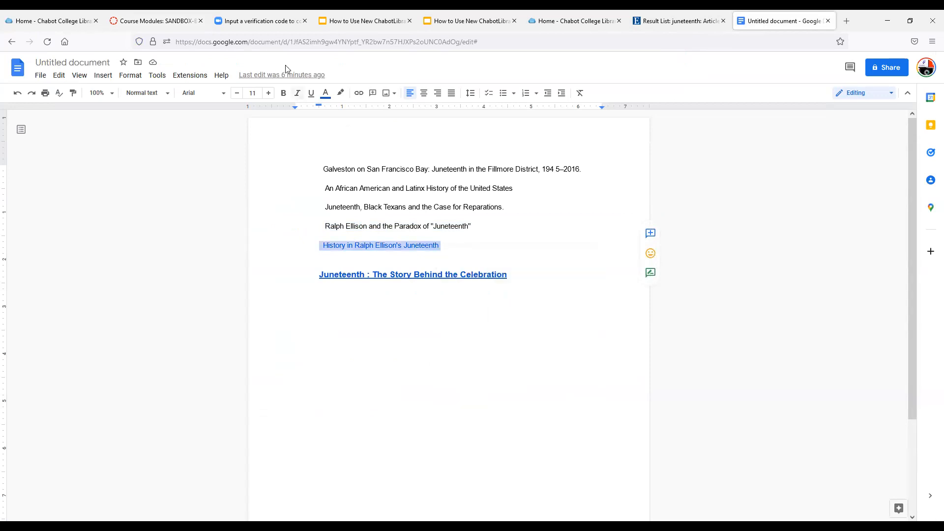
Step: Search ChabotLibrary for History in Ralph Ellison's Juneteenth in a new module item and choose the first result
{"action": "left_click", "coordinate": [187, 22]}
{"action": "left_click", "coordinate": [227, 22]}
{"action": "left_click", "coordinate": [174, 21]}
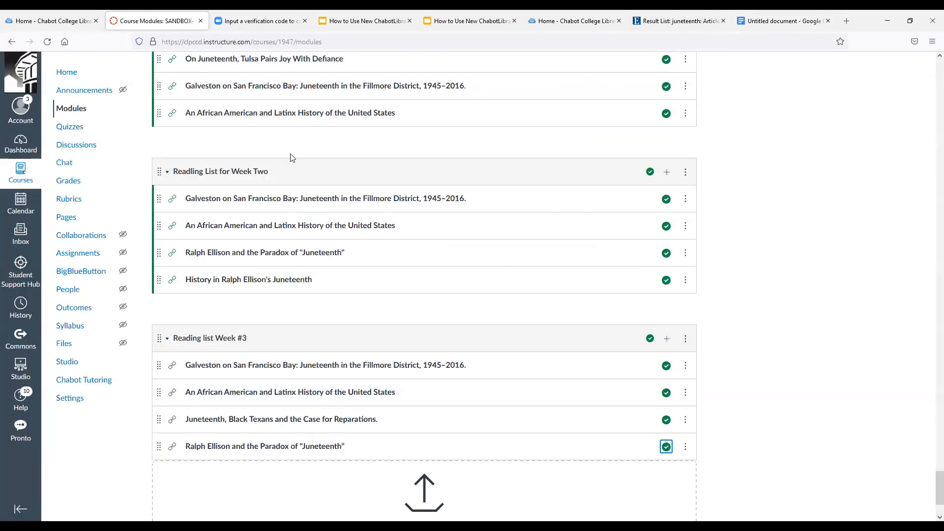
{"action": "left_click", "coordinate": [667, 339]}
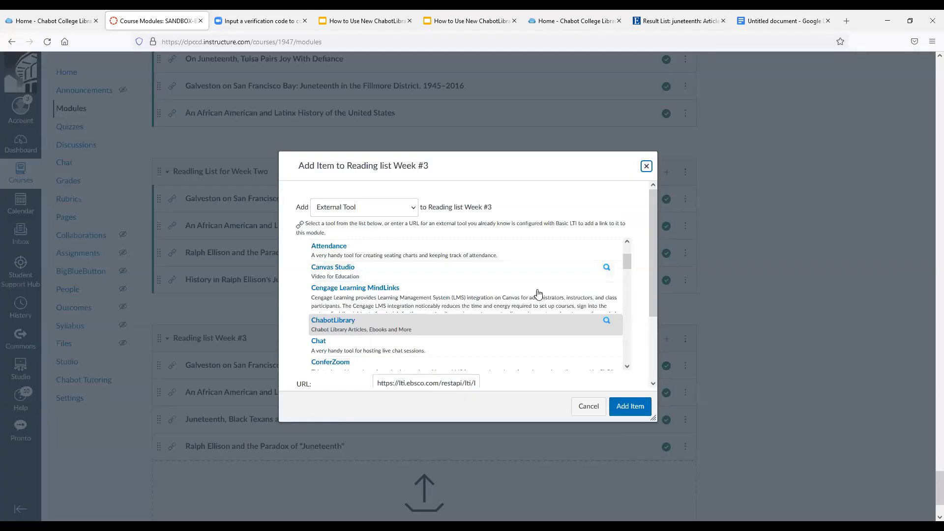
{"action": "left_click", "coordinate": [364, 326]}
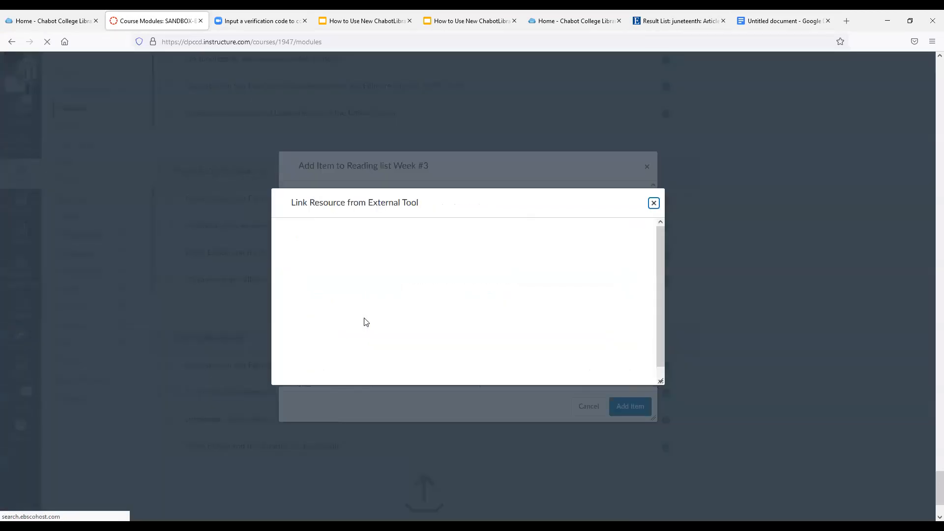
{"action": "key", "text": "ctrl+v"}
{"action": "left_click", "coordinate": [332, 366]}
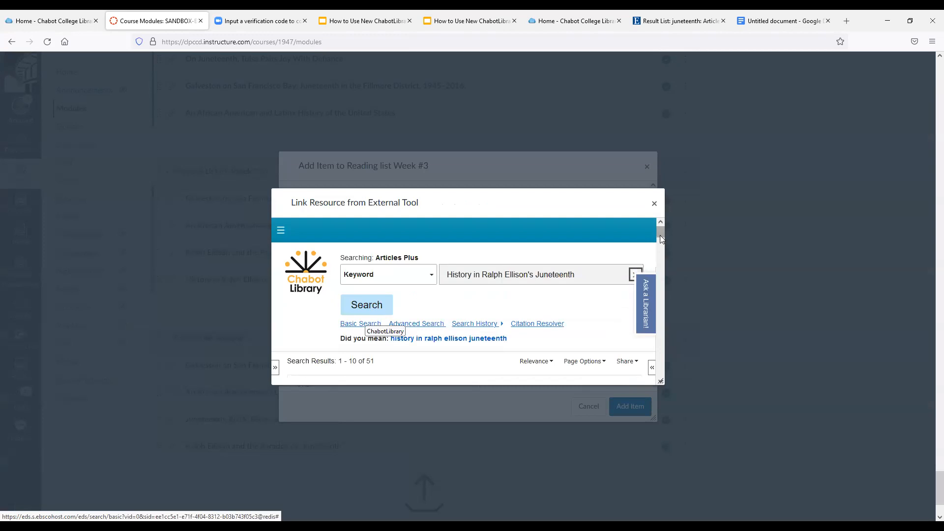
{"action": "scroll", "coordinate": [615, 295], "scroll_direction": "down", "scroll_amount": 4}
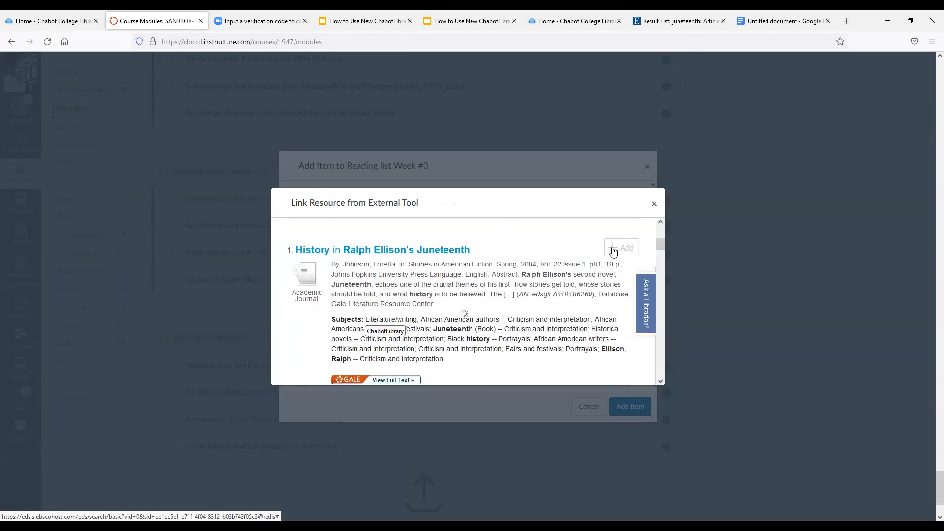
{"action": "left_click", "coordinate": [620, 248]}
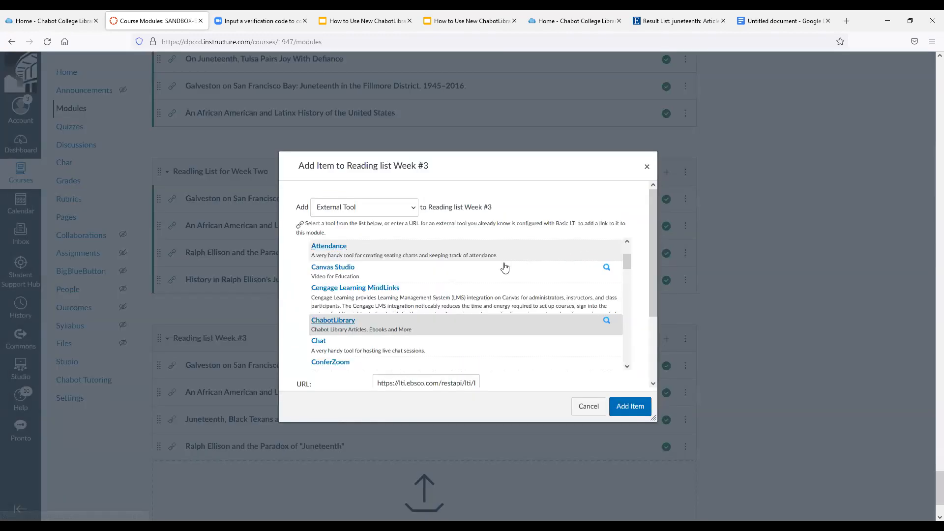
Step: Copy the Juneteenth : The Story Behind the Celebration title from the document
{"action": "left_click", "coordinate": [774, 19]}
{"action": "left_click_drag", "start_coordinate": [318, 273], "coordinate": [502, 284]}
{"action": "right_click", "coordinate": [497, 293]}
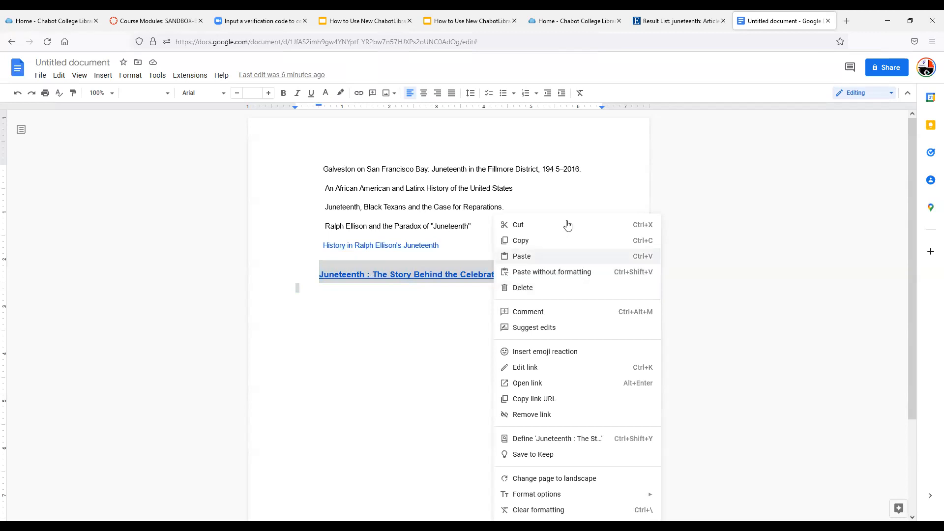
{"action": "left_click", "coordinate": [557, 239]}
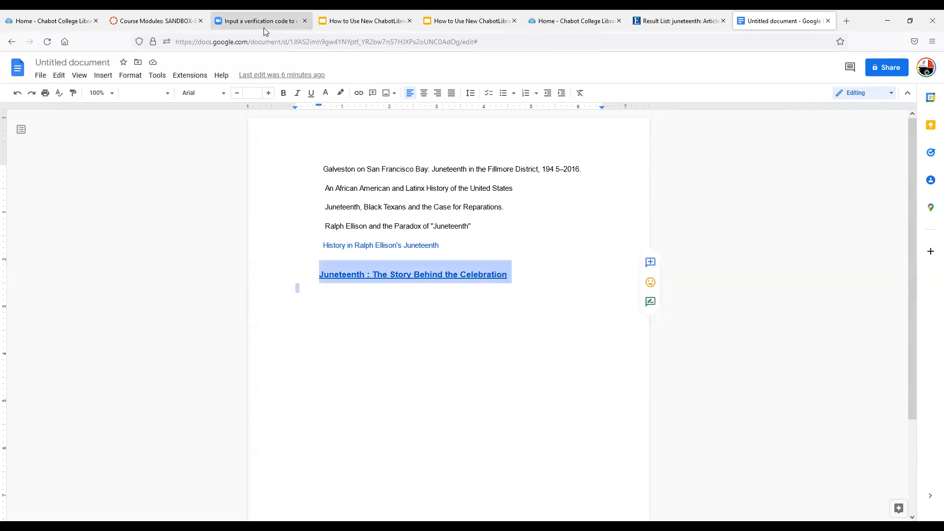
Step: Add the Juneteenth : The Story Behind the Celebration ebook to Reading list Week #3 through a ChabotLibrary search and publish it
{"action": "left_click", "coordinate": [190, 23]}
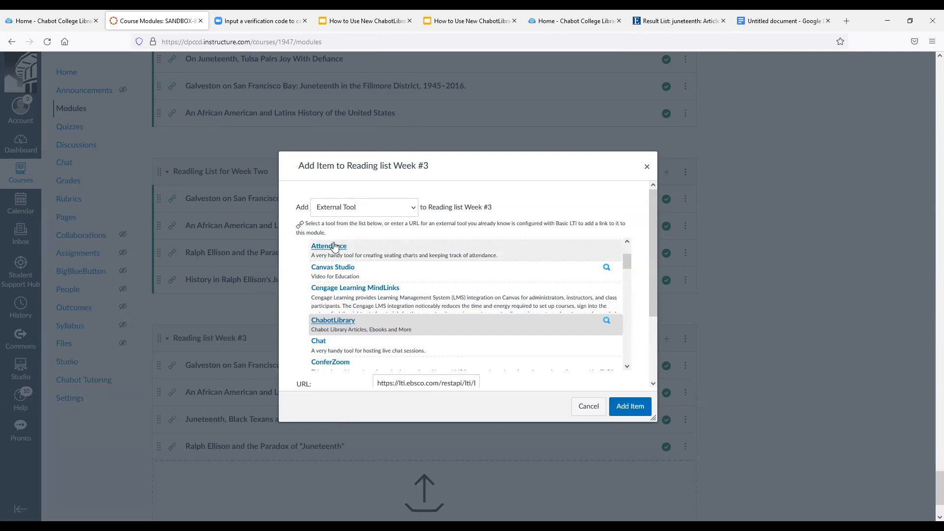
{"action": "left_click", "coordinate": [347, 322]}
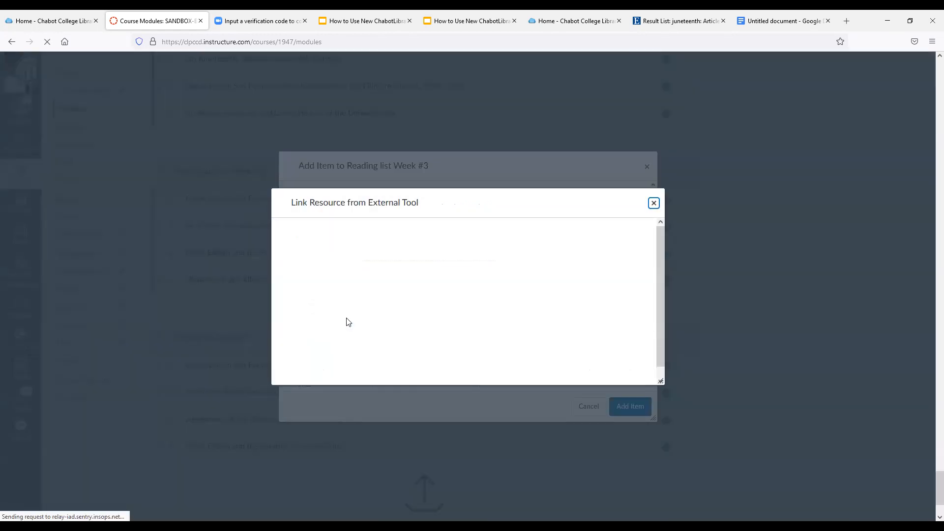
{"action": "key", "text": "ctrl+v"}
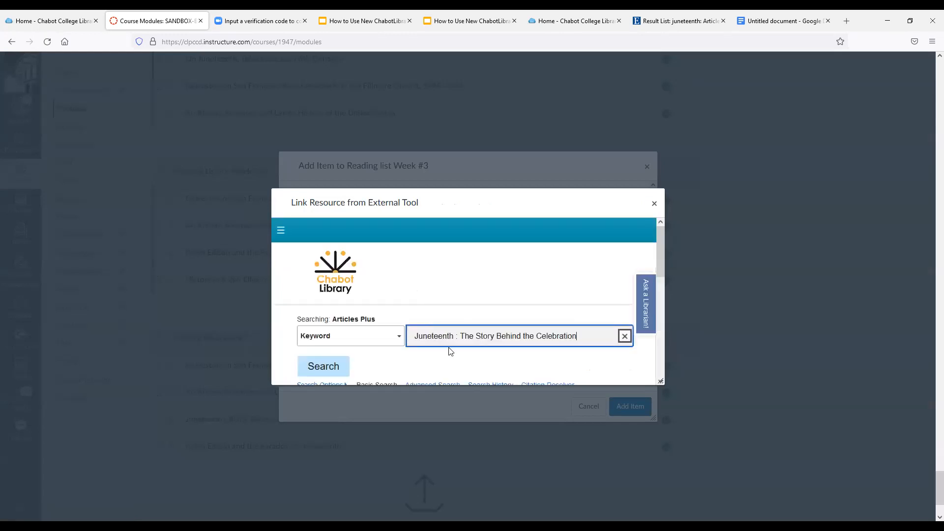
{"action": "left_click", "coordinate": [321, 370]}
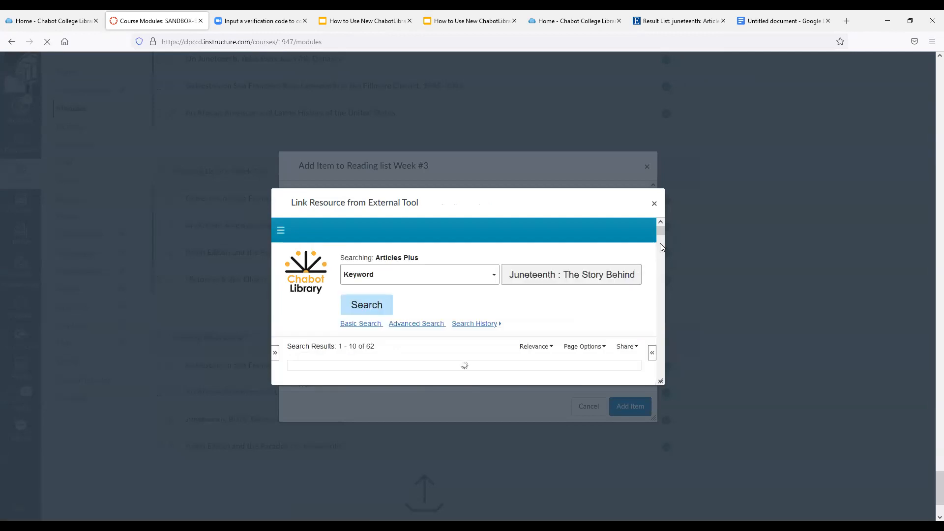
{"action": "scroll", "coordinate": [640, 241], "scroll_direction": "down", "scroll_amount": 3}
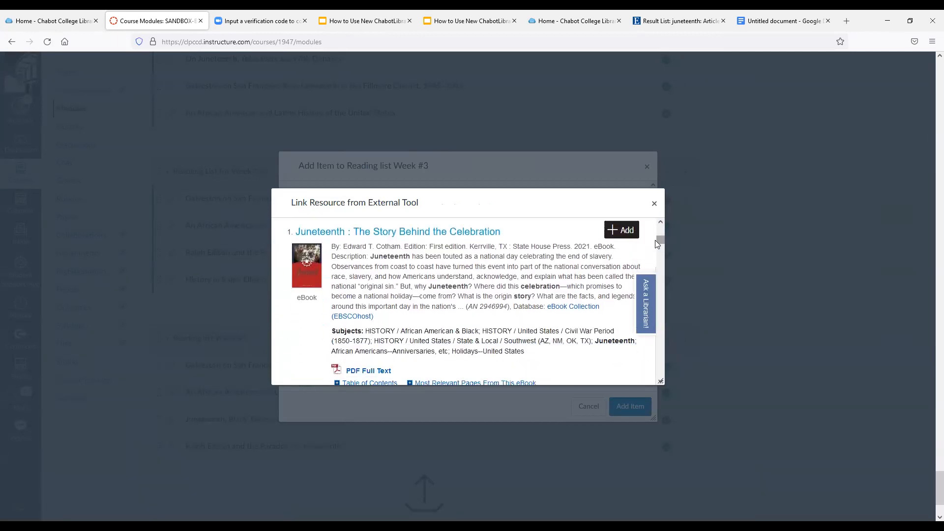
{"action": "left_click", "coordinate": [621, 231]}
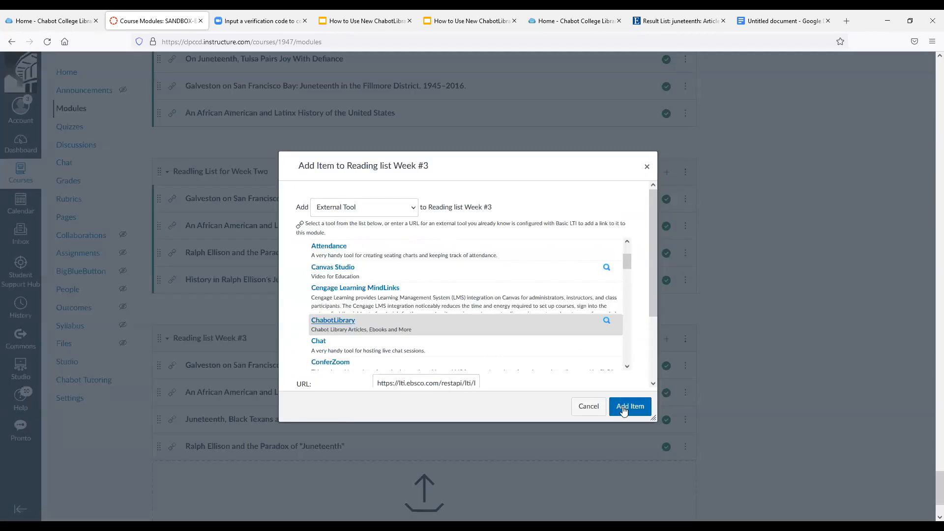
{"action": "left_click", "coordinate": [623, 409]}
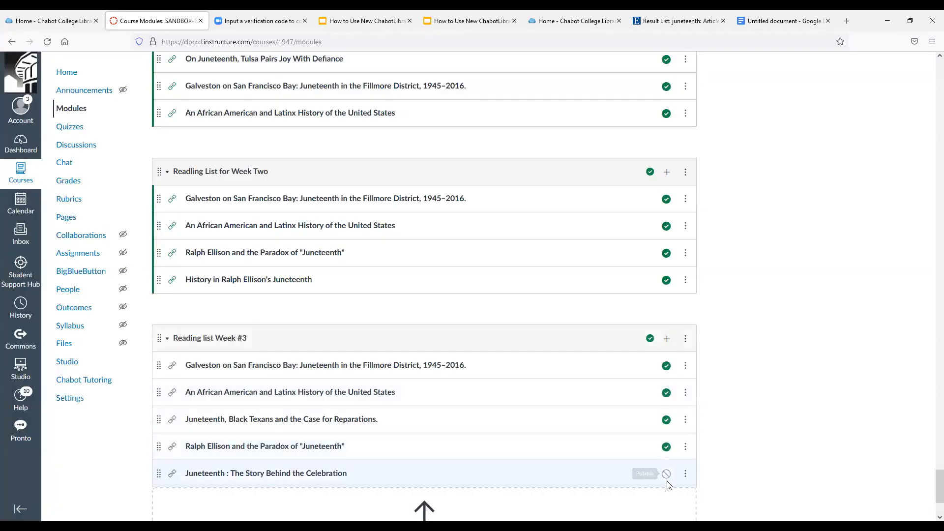
{"action": "left_click", "coordinate": [666, 474]}
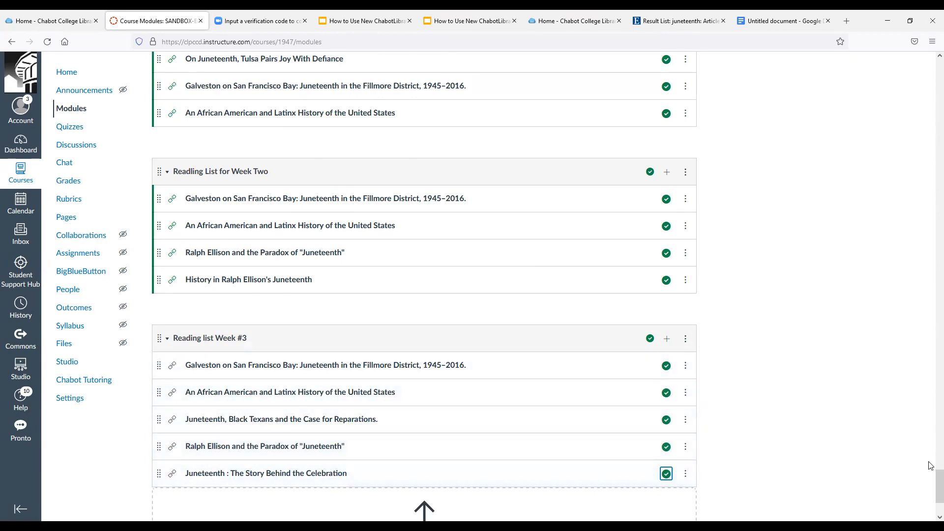
Step: Enter Student View and open the Galveston on San Francisco Bay item in Reading list Week #3
{"action": "scroll", "coordinate": [931, 443], "scroll_direction": "up", "scroll_amount": 4}
{"action": "left_click_drag", "start_coordinate": [931, 421], "coordinate": [929, 54]}
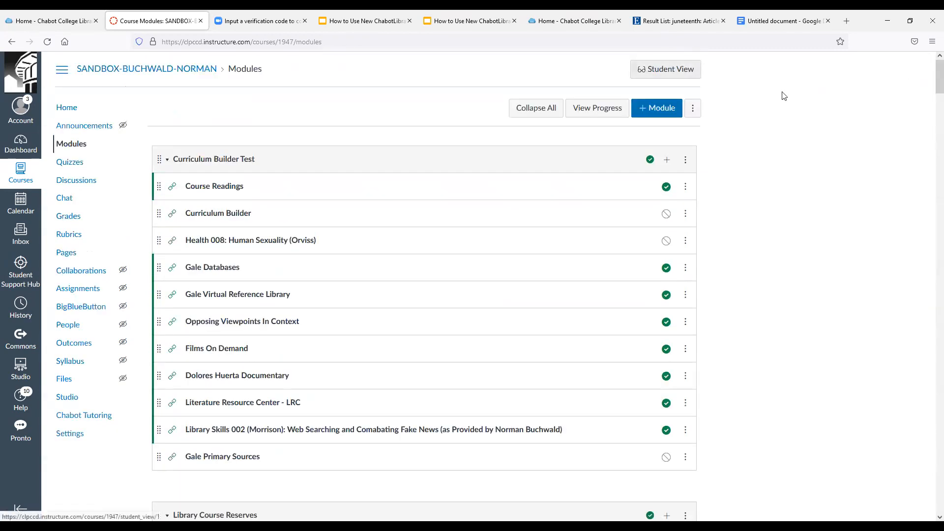
{"action": "left_click", "coordinate": [665, 70]}
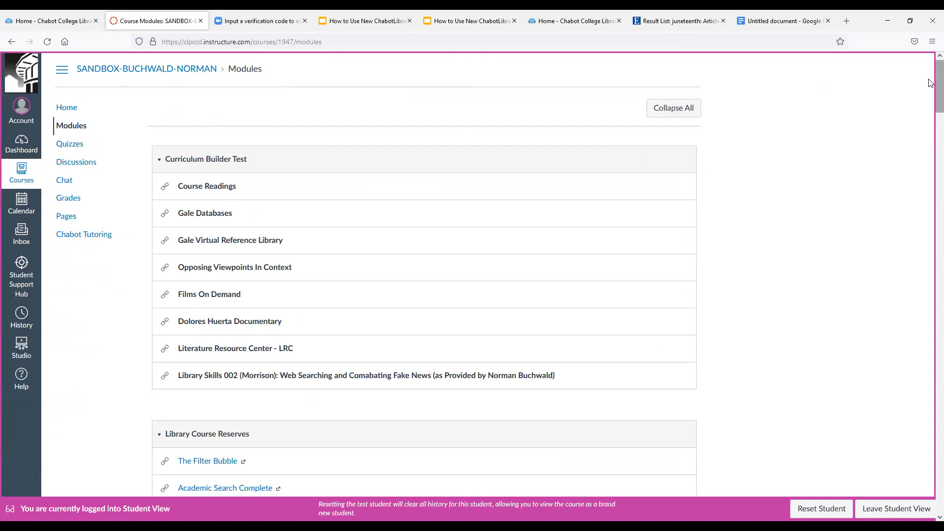
{"action": "left_click_drag", "start_coordinate": [931, 83], "coordinate": [931, 494]}
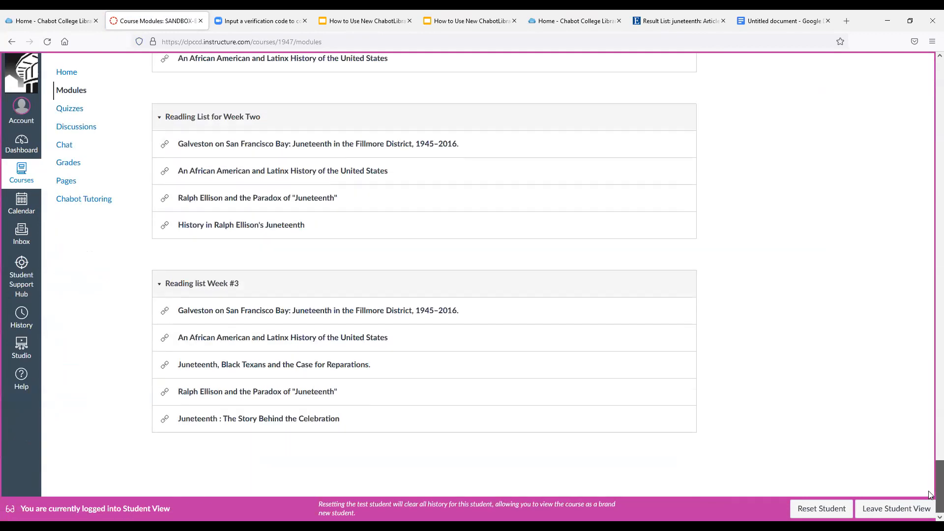
{"action": "left_click", "coordinate": [279, 311]}
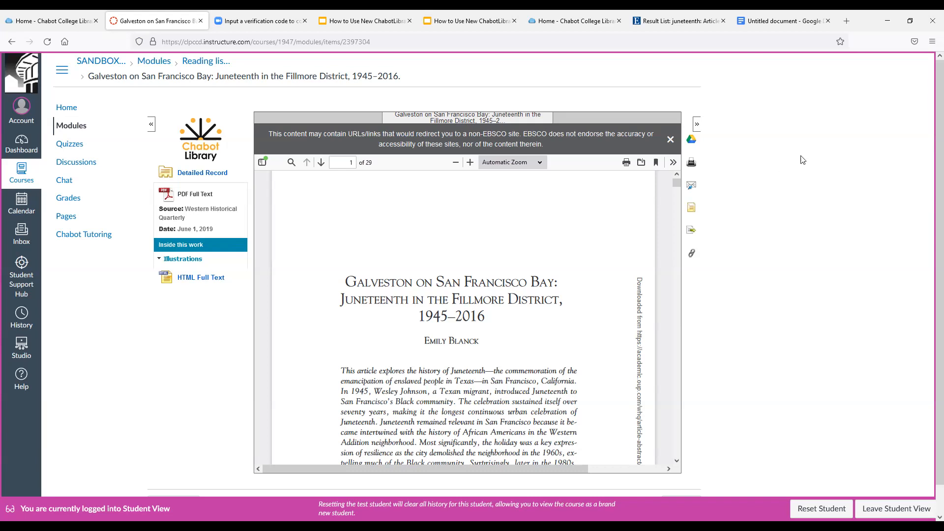
Step: Set the browser's Portable Document Format (PDF) action to Save File and reload the Galveston item to download its PDF
{"action": "left_click", "coordinate": [930, 43]}
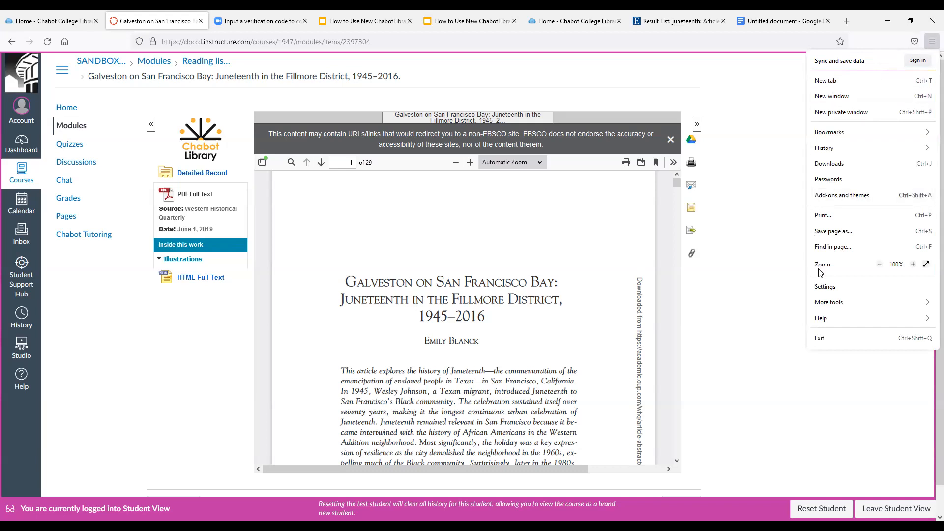
{"action": "left_click", "coordinate": [820, 288]}
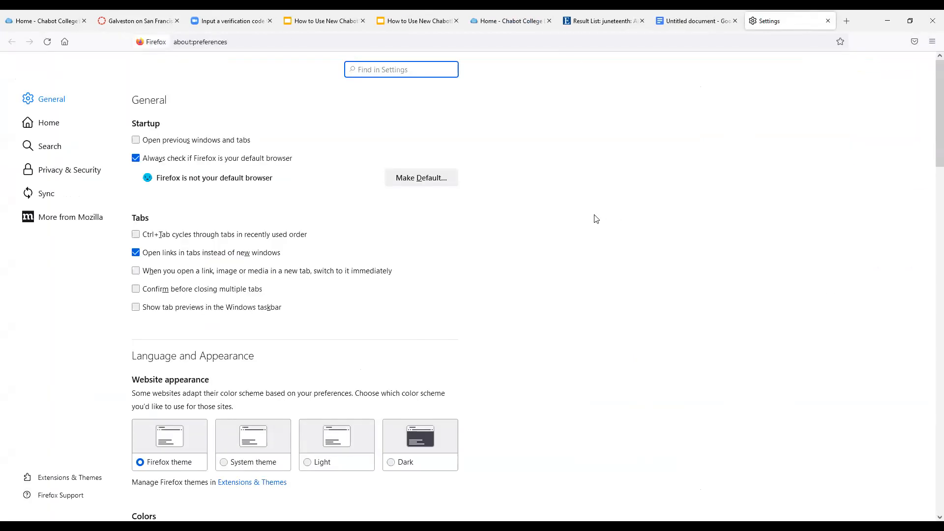
{"action": "left_click_drag", "start_coordinate": [929, 122], "coordinate": [931, 303]}
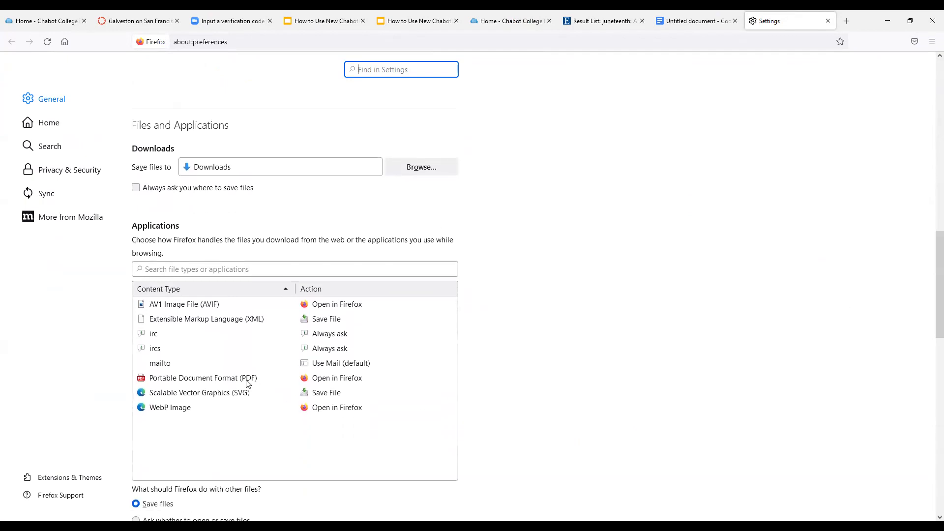
{"action": "left_click_drag", "start_coordinate": [931, 304], "coordinate": [931, 279]}
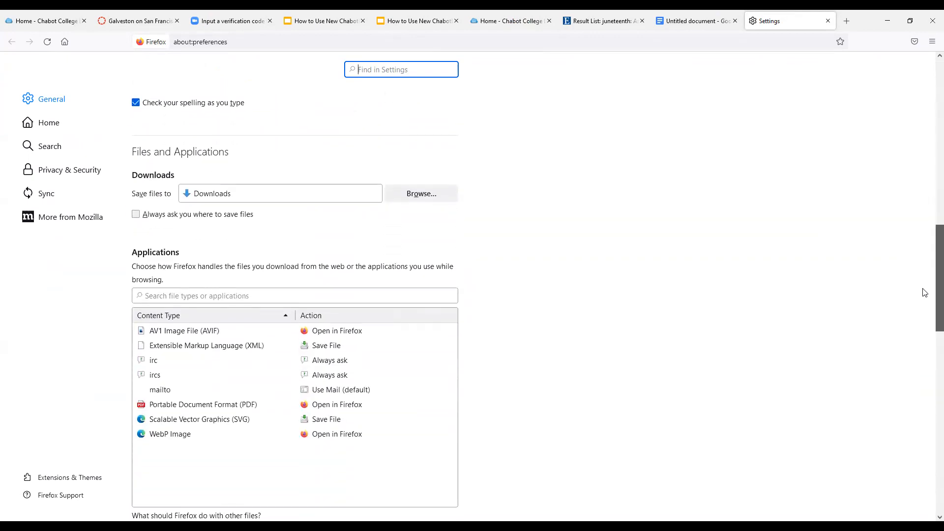
{"action": "left_click", "coordinate": [208, 407]}
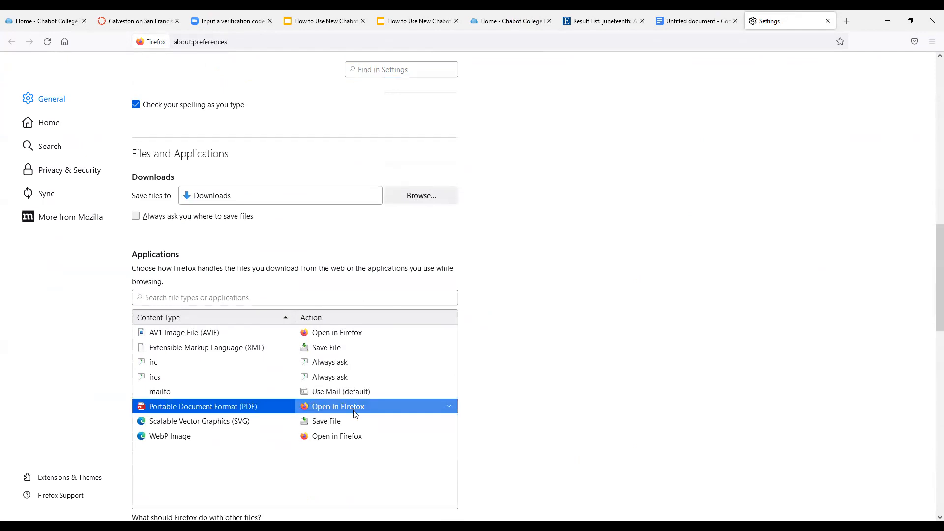
{"action": "left_click", "coordinate": [446, 406]}
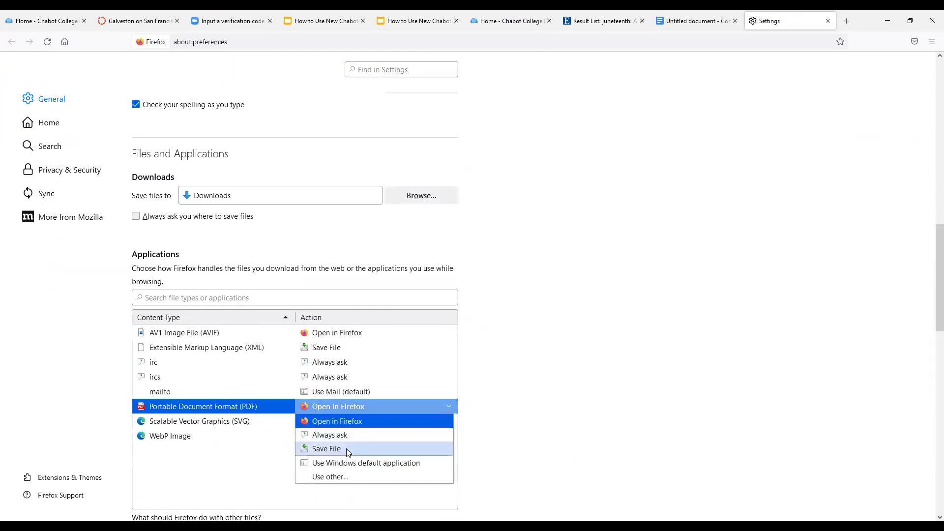
{"action": "left_click", "coordinate": [326, 449]}
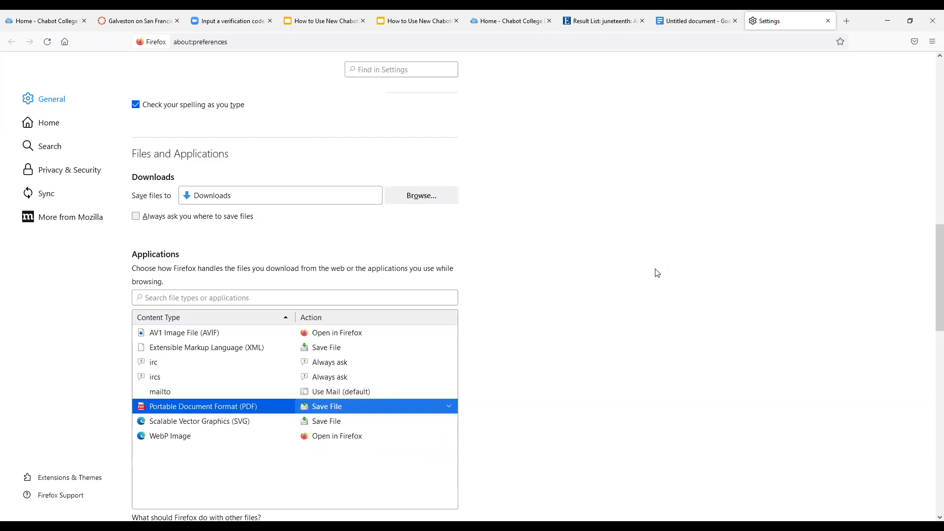
{"action": "left_click", "coordinate": [156, 20]}
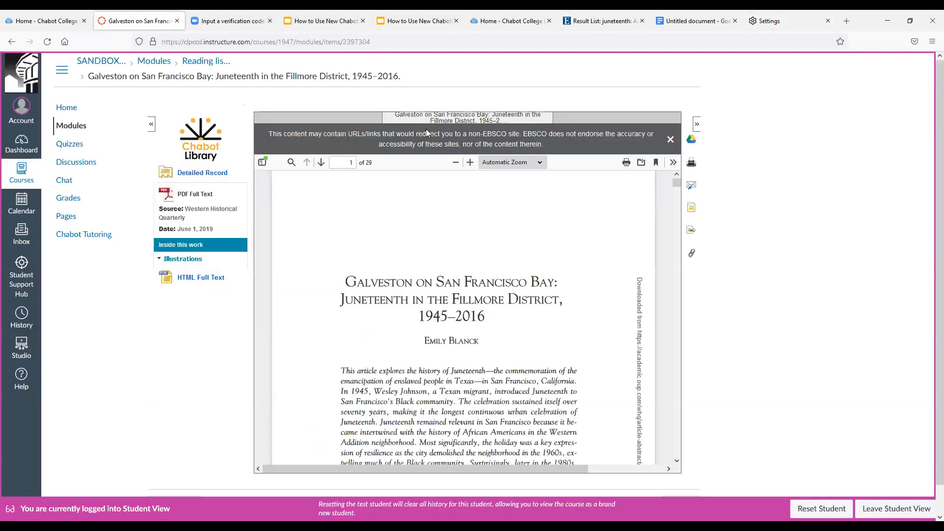
{"action": "left_click", "coordinate": [47, 42]}
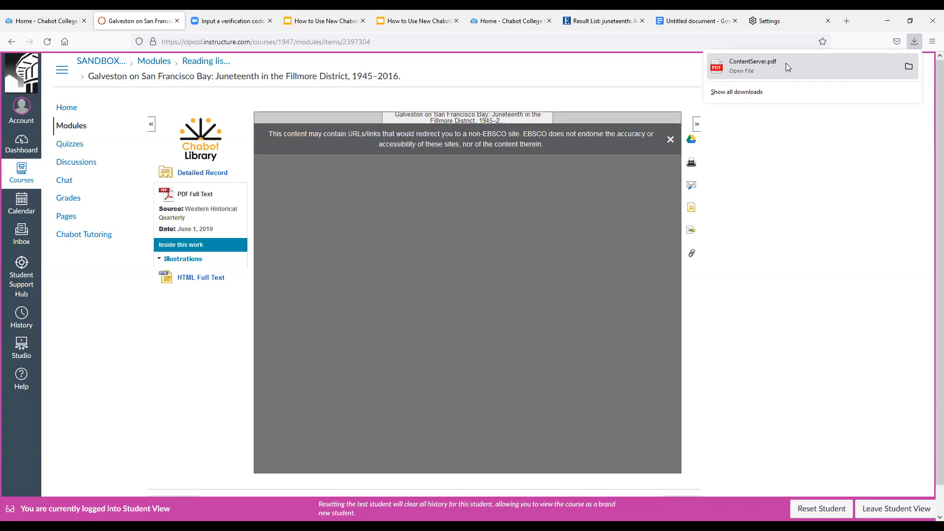
Step: Reset the PDF action to Open in Firefox and reload the Galveston item so its PDF displays in the page
{"action": "left_click", "coordinate": [762, 20]}
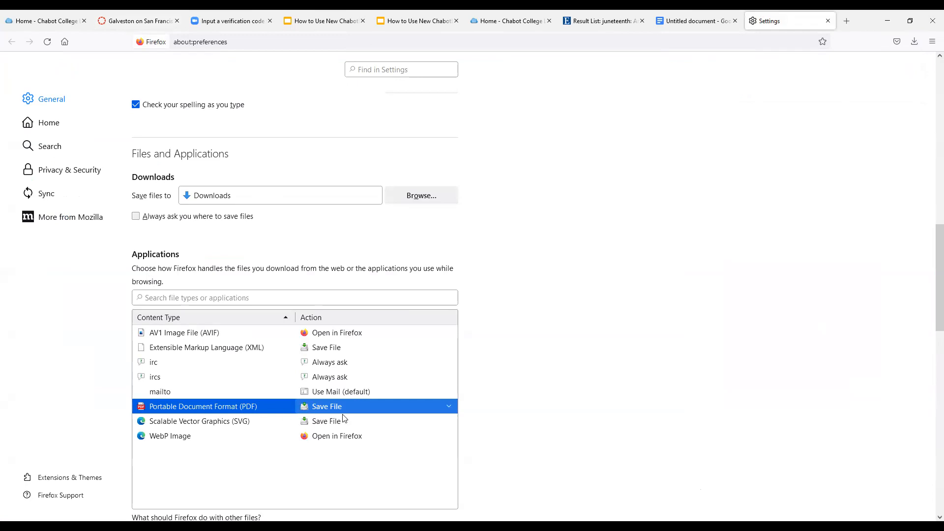
{"action": "left_click", "coordinate": [449, 406]}
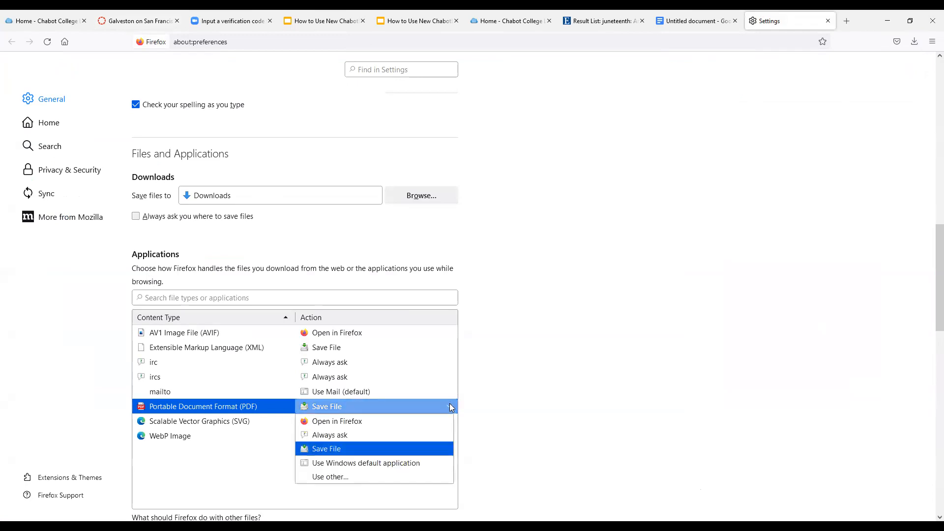
{"action": "left_click", "coordinate": [373, 421]}
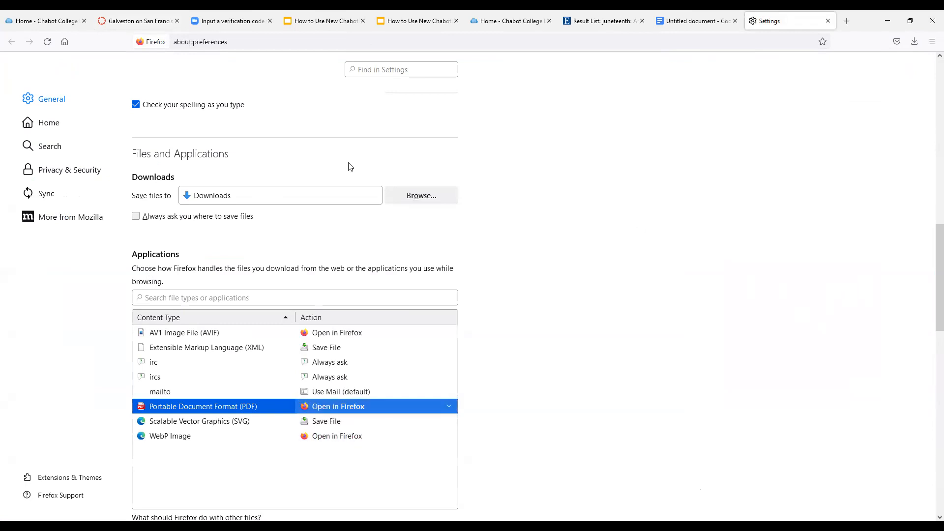
{"action": "left_click", "coordinate": [148, 24]}
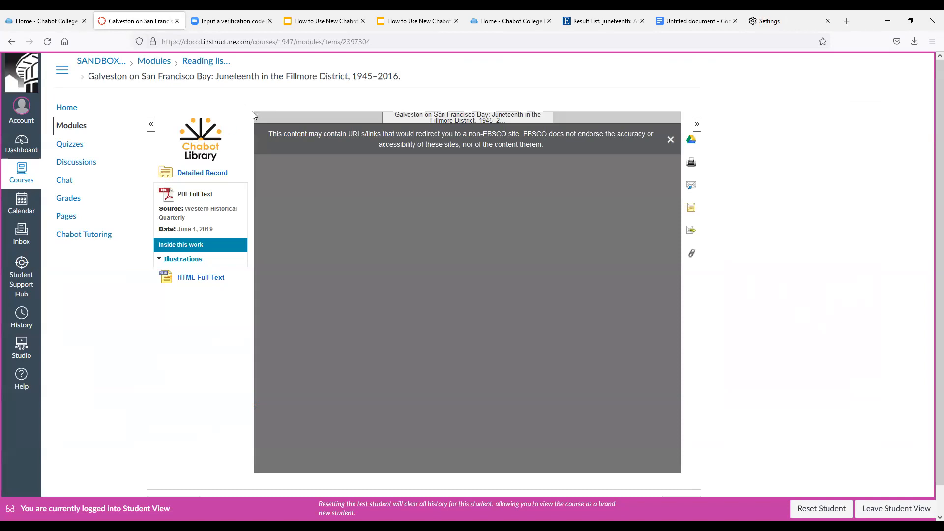
{"action": "right_click", "coordinate": [241, 103]}
{"action": "left_click", "coordinate": [297, 105]}
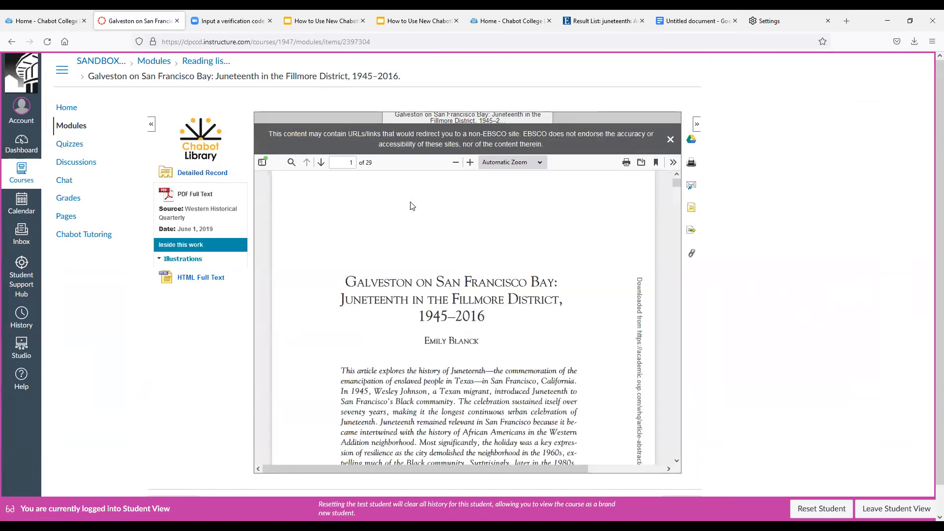
Step: Return from the Galveston item to the Reading list modules page
{"action": "mouse_move", "coordinate": [679, 182]}
{"action": "left_mouse_down"}
{"action": "mouse_move", "coordinate": [677, 193]}
{"action": "mouse_move", "coordinate": [674, 176]}
{"action": "left_mouse_up"}
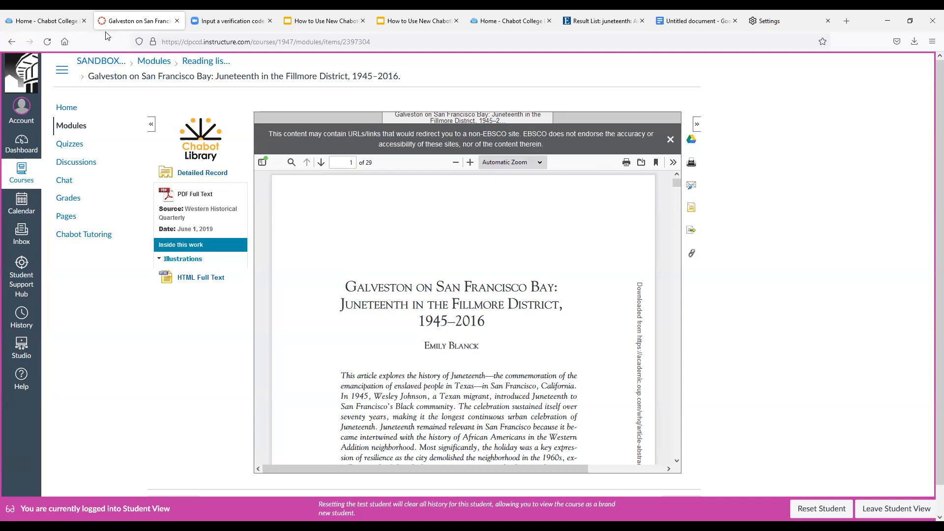
{"action": "left_click", "coordinate": [12, 41]}
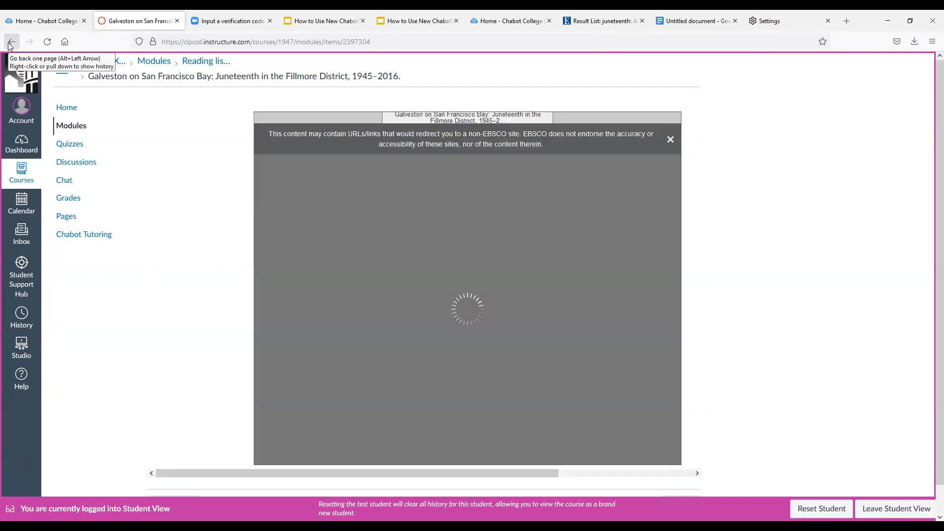
{"action": "left_click", "coordinate": [10, 46]}
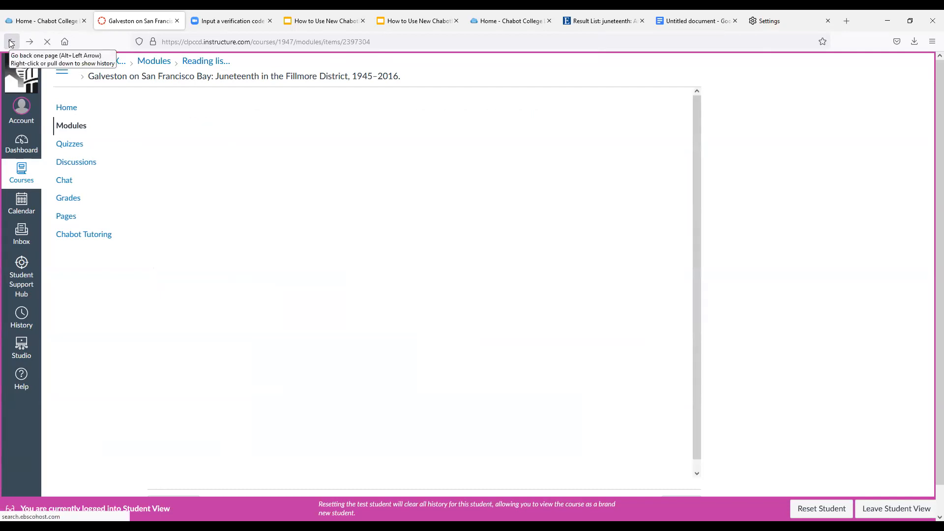
{"action": "left_click", "coordinate": [12, 44]}
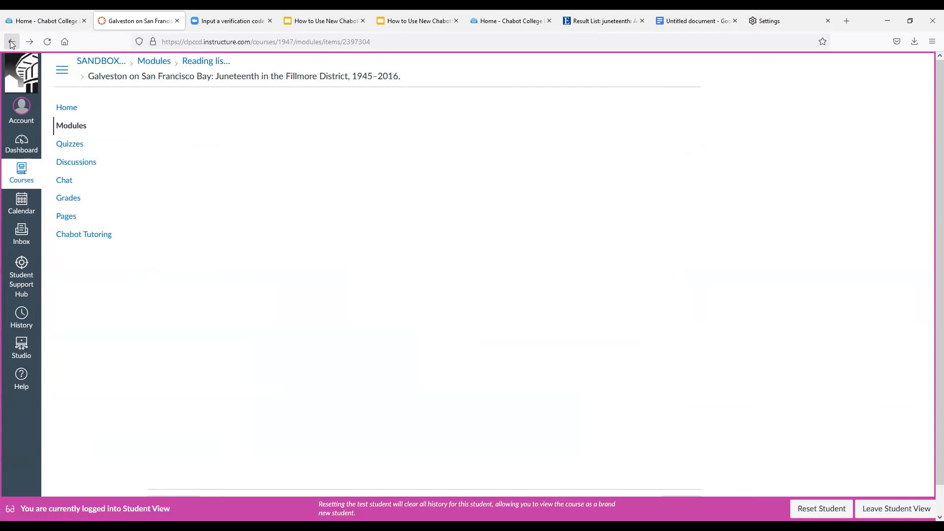
{"action": "left_click", "coordinate": [205, 63]}
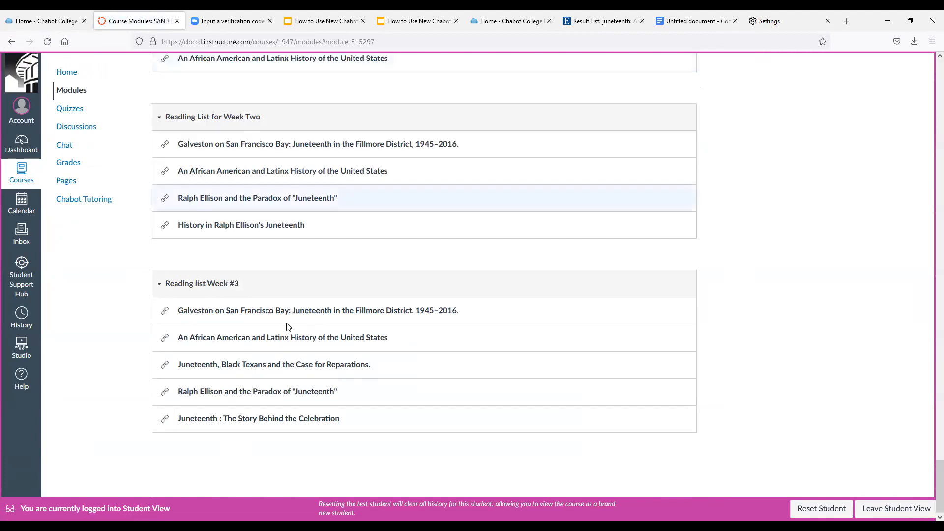
Step: Preview the An African American and Latinx History item, then open the Juneteenth, Black Texans and the Case for Reparations item
{"action": "left_click", "coordinate": [279, 339]}
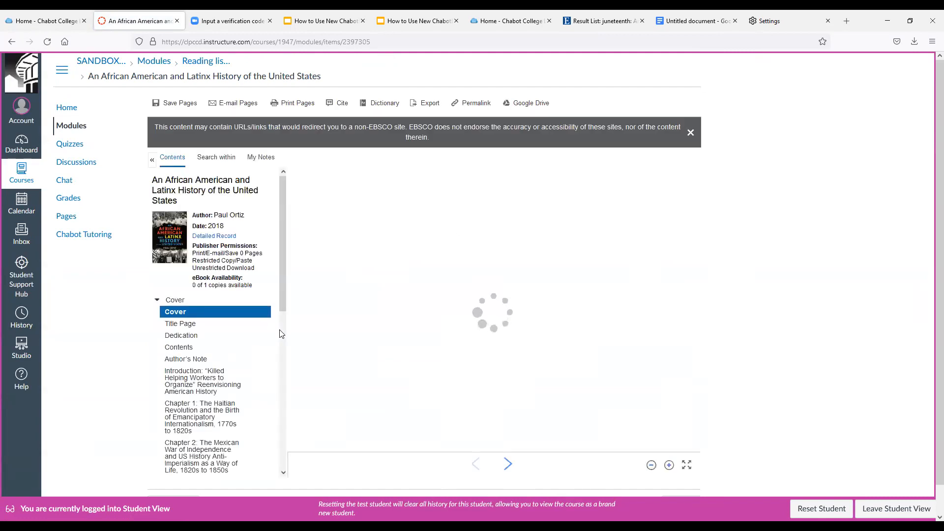
{"action": "left_click", "coordinate": [9, 44]}
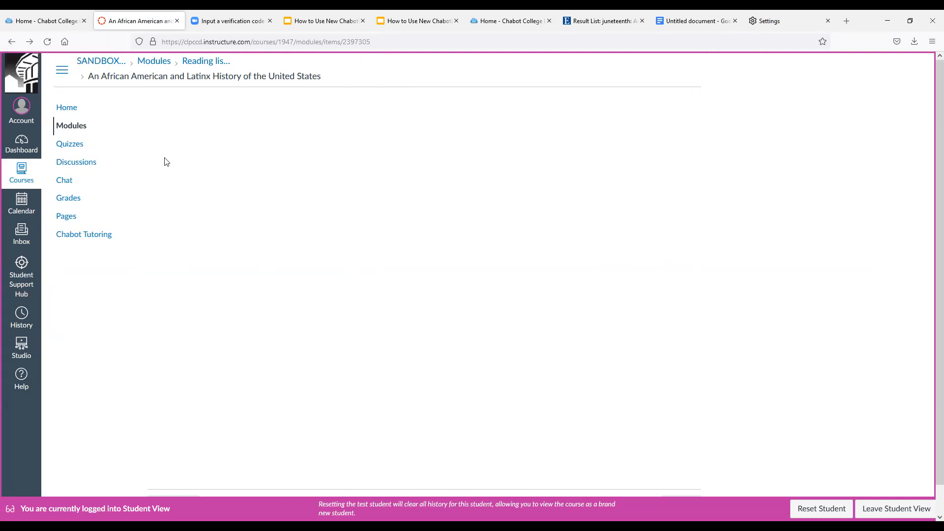
{"action": "left_click", "coordinate": [9, 43]}
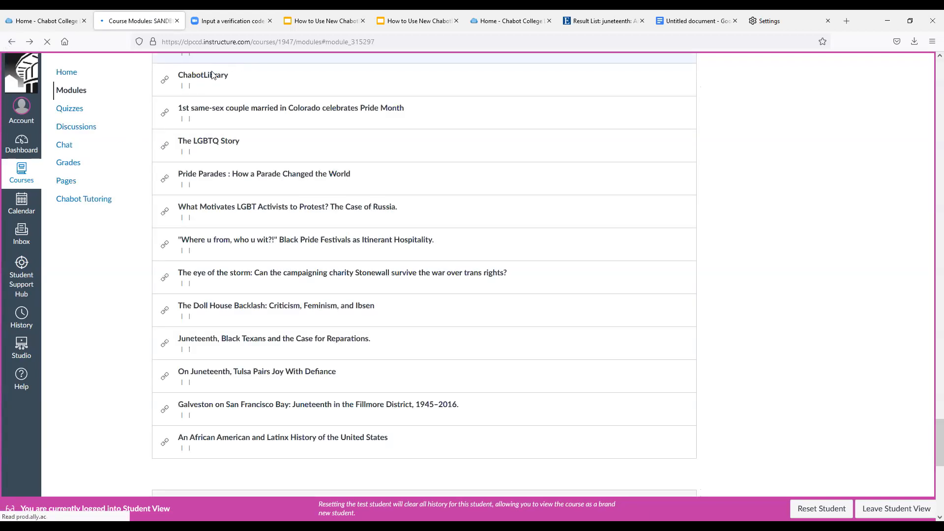
{"action": "left_click", "coordinate": [278, 364]}
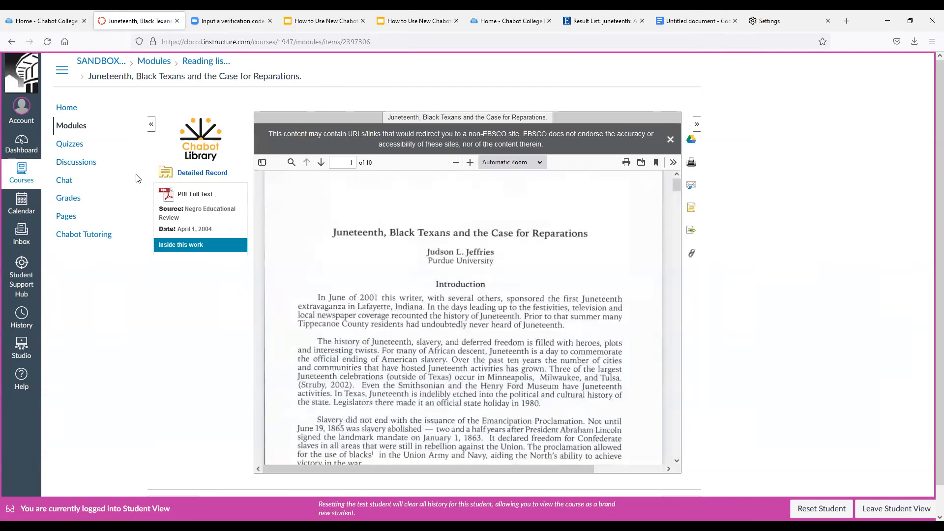
Step: Return to the Reading list modules page and open the Ralph Ellison and the Paradox of "Juneteenth" item
{"action": "left_click", "coordinate": [12, 42]}
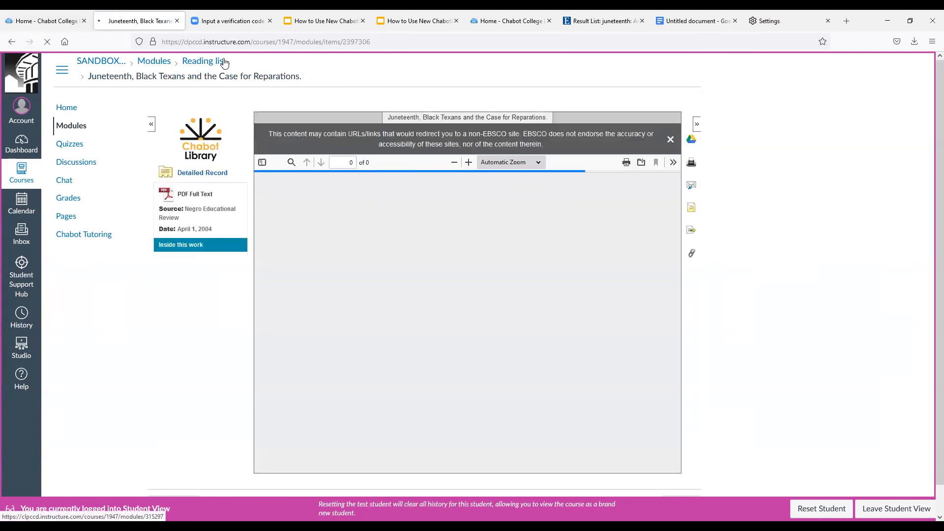
{"action": "left_click", "coordinate": [224, 61]}
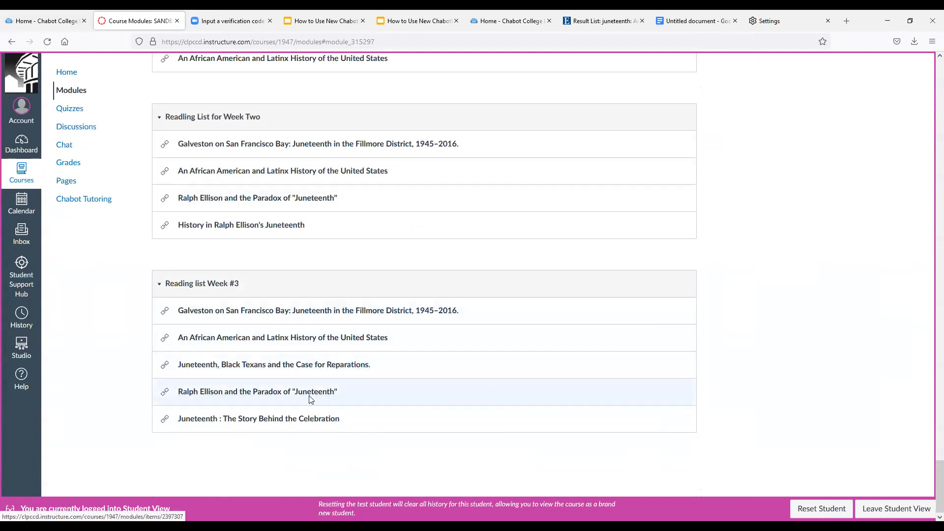
{"action": "left_click", "coordinate": [309, 392]}
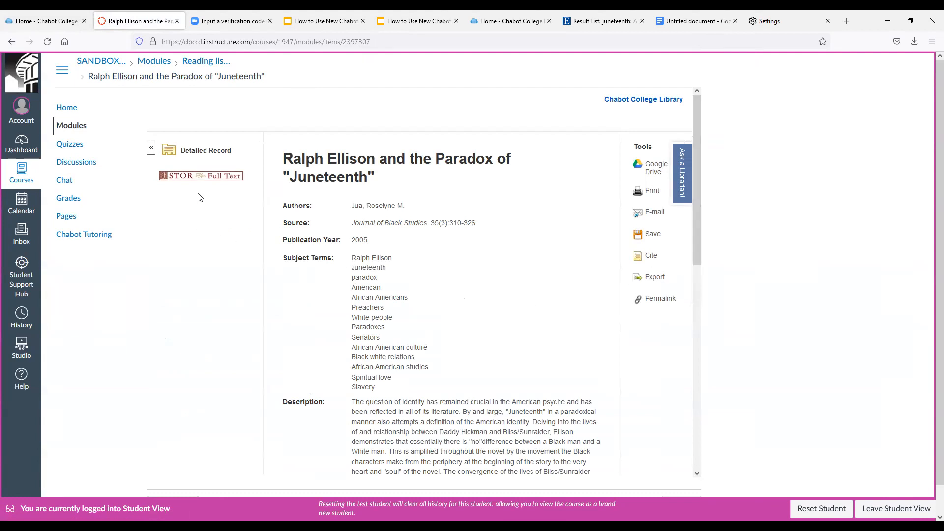
Step: Open the item's JSTOR full text, scroll through the article, and switch back to the Canvas tab
{"action": "left_click", "coordinate": [208, 178]}
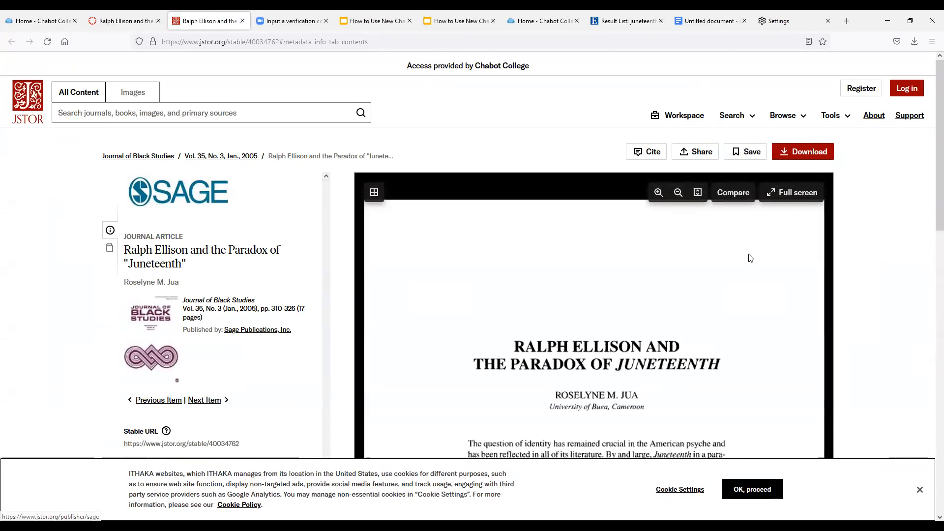
{"action": "scroll", "coordinate": [929, 169], "scroll_direction": "down", "scroll_amount": 4}
{"action": "scroll", "coordinate": [931, 289], "scroll_direction": "down", "scroll_amount": 4}
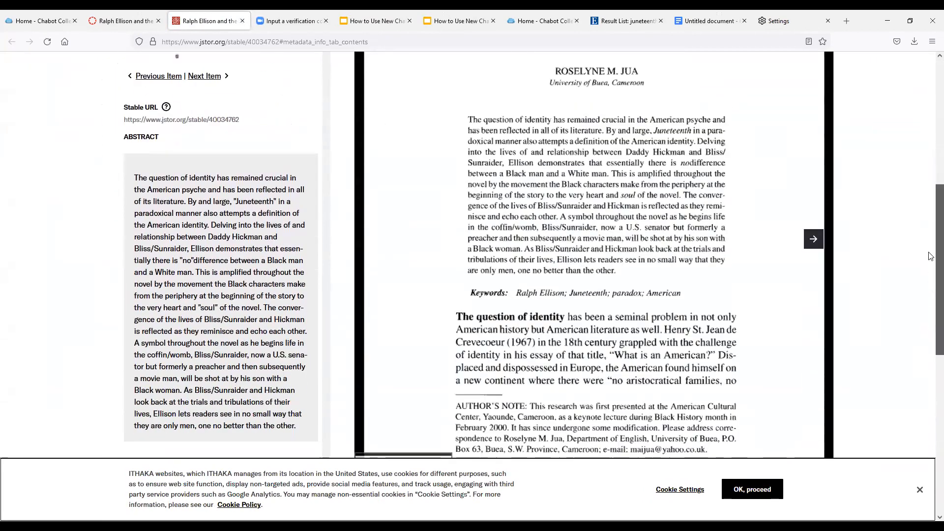
{"action": "scroll", "coordinate": [927, 148], "scroll_direction": "up", "scroll_amount": 8}
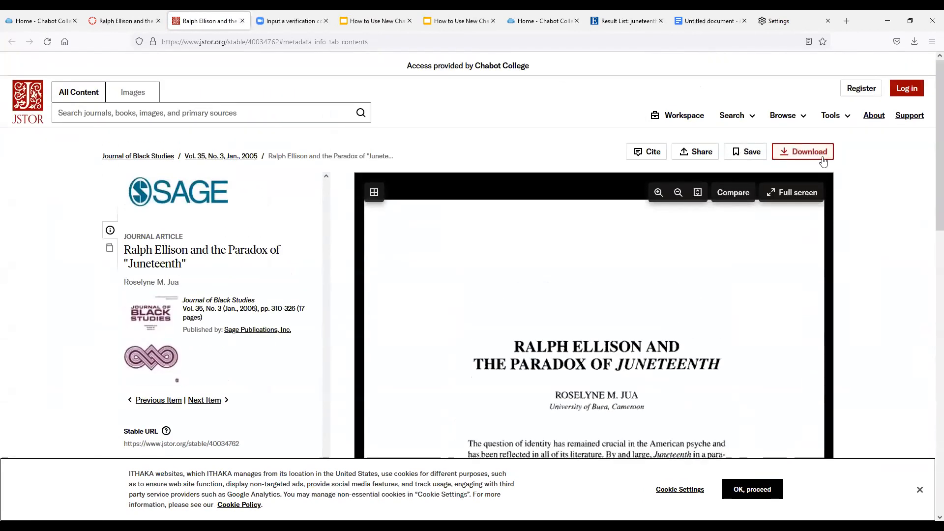
{"action": "left_click", "coordinate": [121, 26]}
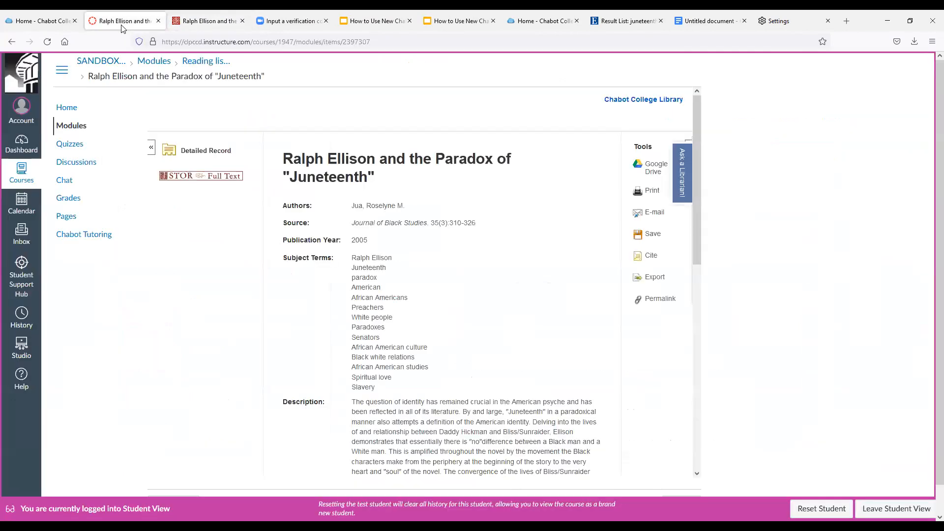
Step: Go back to the Reading list modules page and open the Juneteenth : The Story Behind the Celebration ebook
{"action": "left_click", "coordinate": [12, 43]}
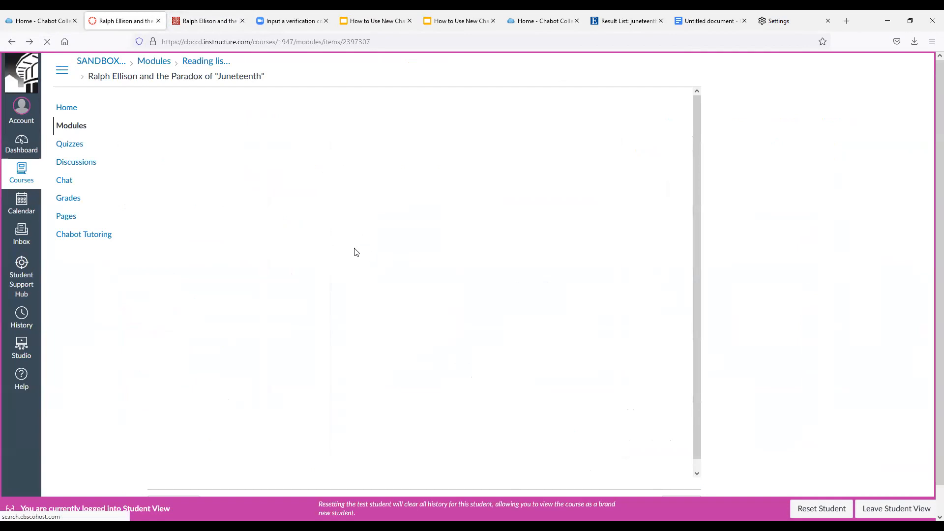
{"action": "left_click", "coordinate": [207, 67]}
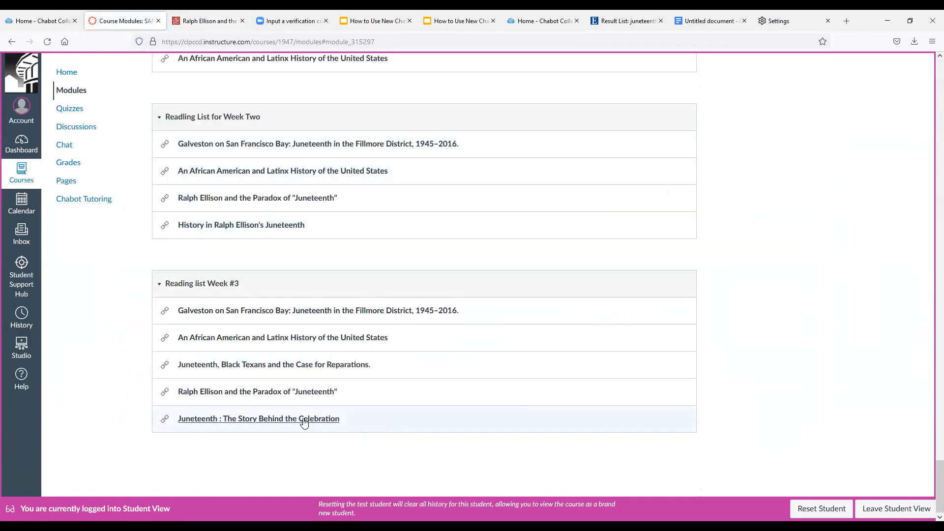
{"action": "left_click", "coordinate": [303, 421]}
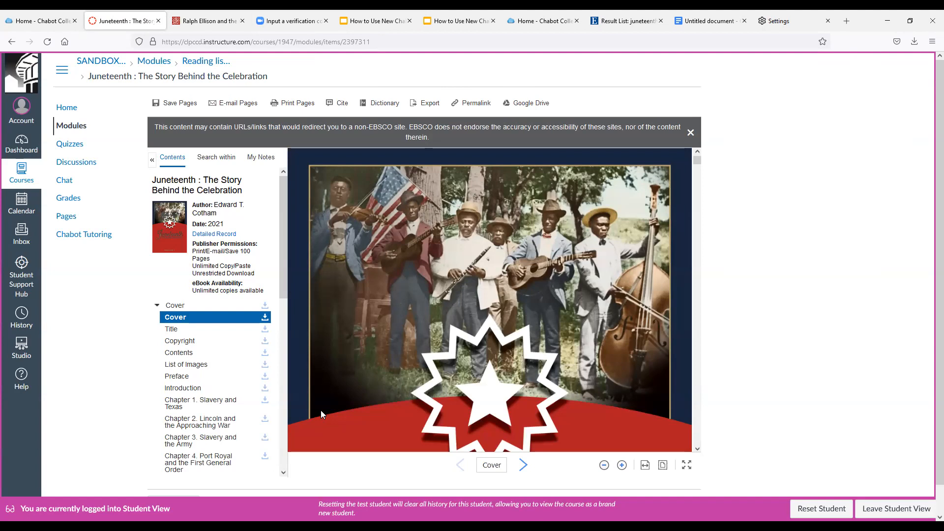
Step: Glance at the title-list document, then switch to the How to Use New ChabotLibrary LTI slides and open the MAC Users slide
{"action": "left_click", "coordinate": [709, 21]}
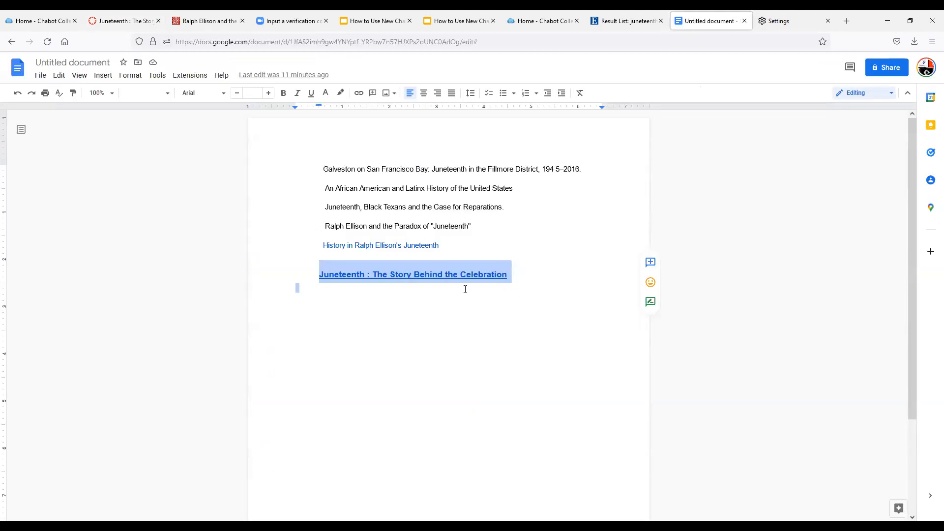
{"action": "left_click", "coordinate": [141, 19]}
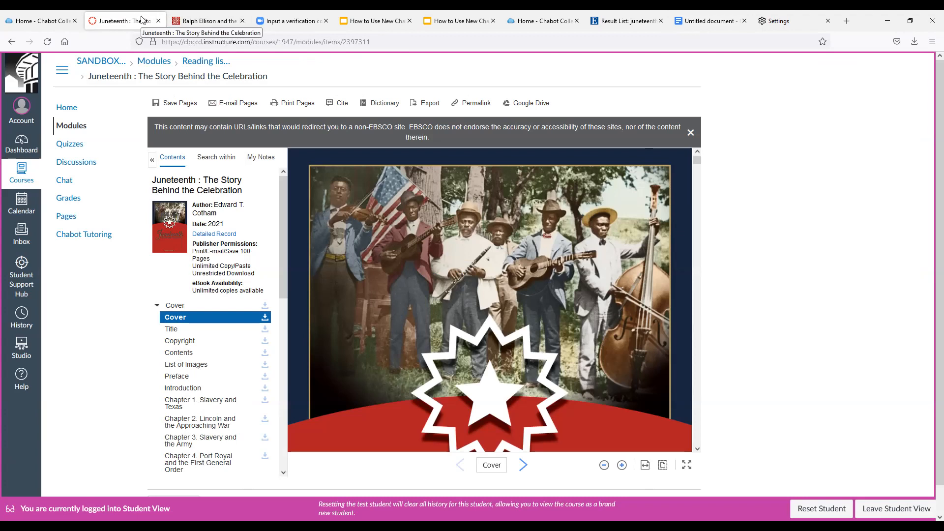
{"action": "left_click", "coordinate": [343, 23]}
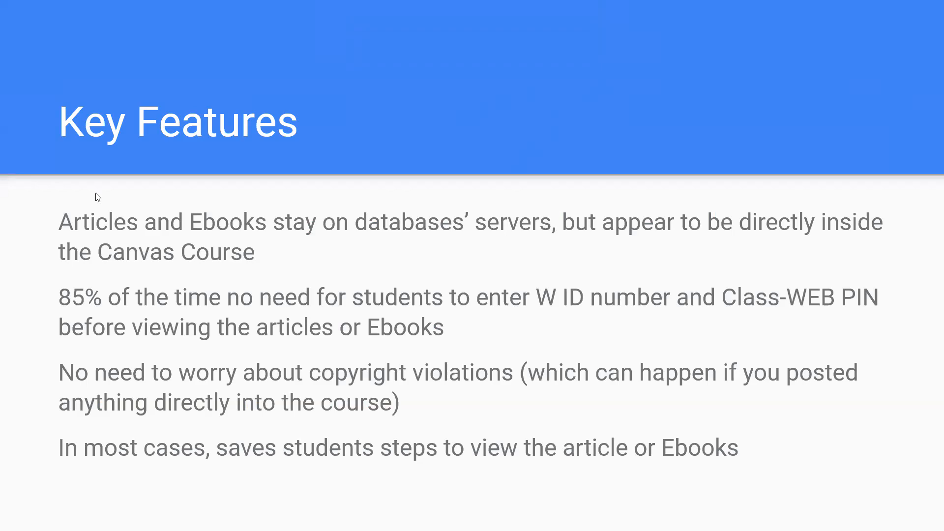
{"action": "key", "text": "Escape"}
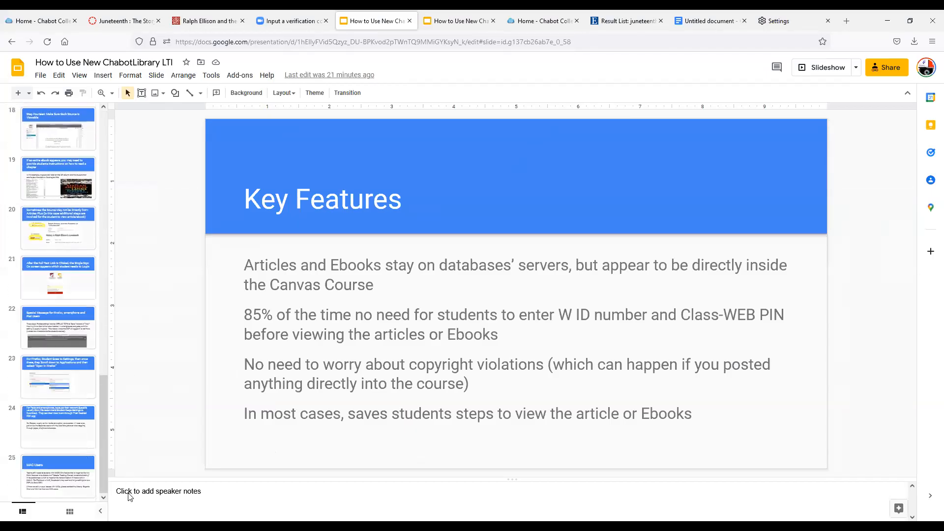
{"action": "left_click", "coordinate": [51, 488]}
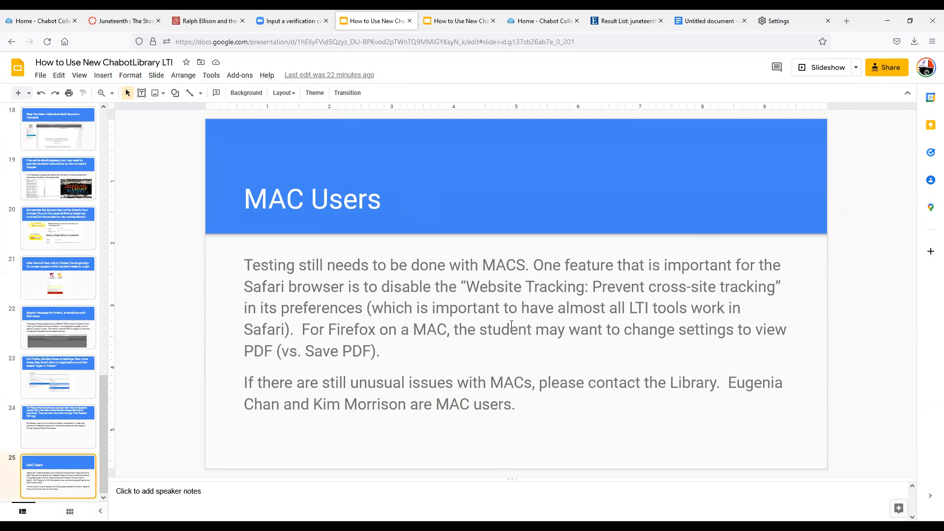
Step: Highlight Safari and the "Website Tracking: Prevent cross-site tracking" setting on the MAC Users slide, then open slide 24
{"action": "double_click", "coordinate": [246, 287]}
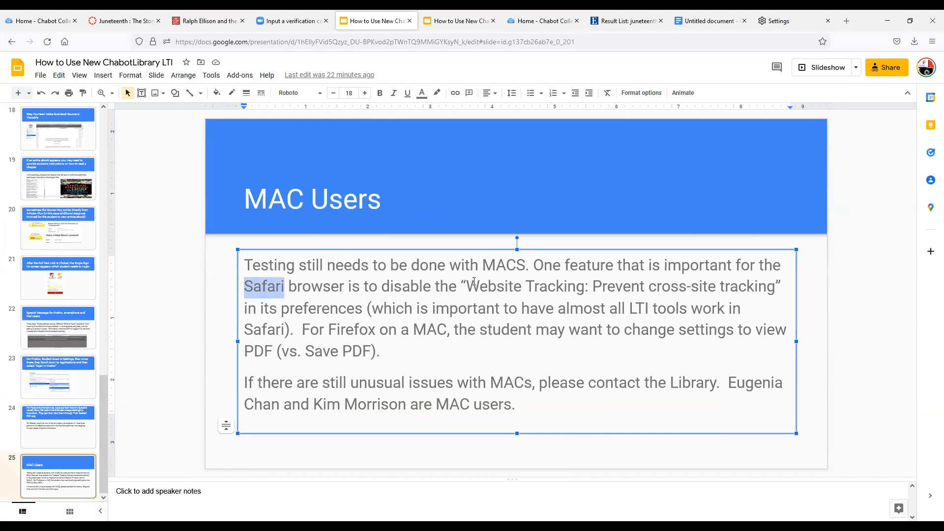
{"action": "left_click_drag", "start_coordinate": [466, 287], "coordinate": [793, 287]}
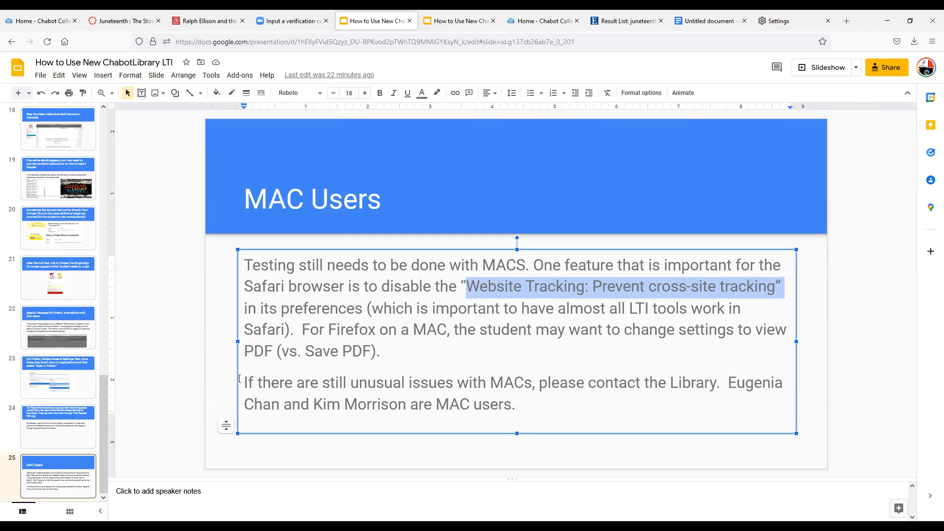
{"action": "left_click", "coordinate": [74, 448]}
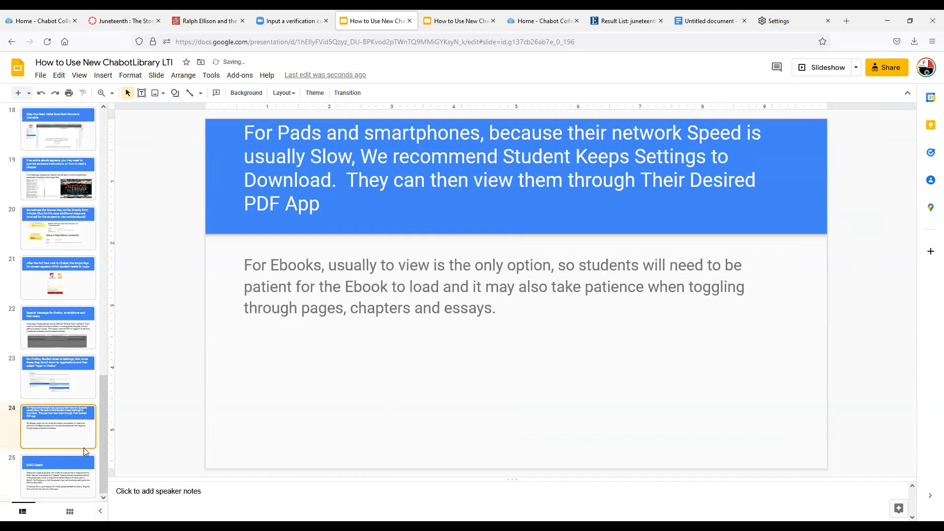